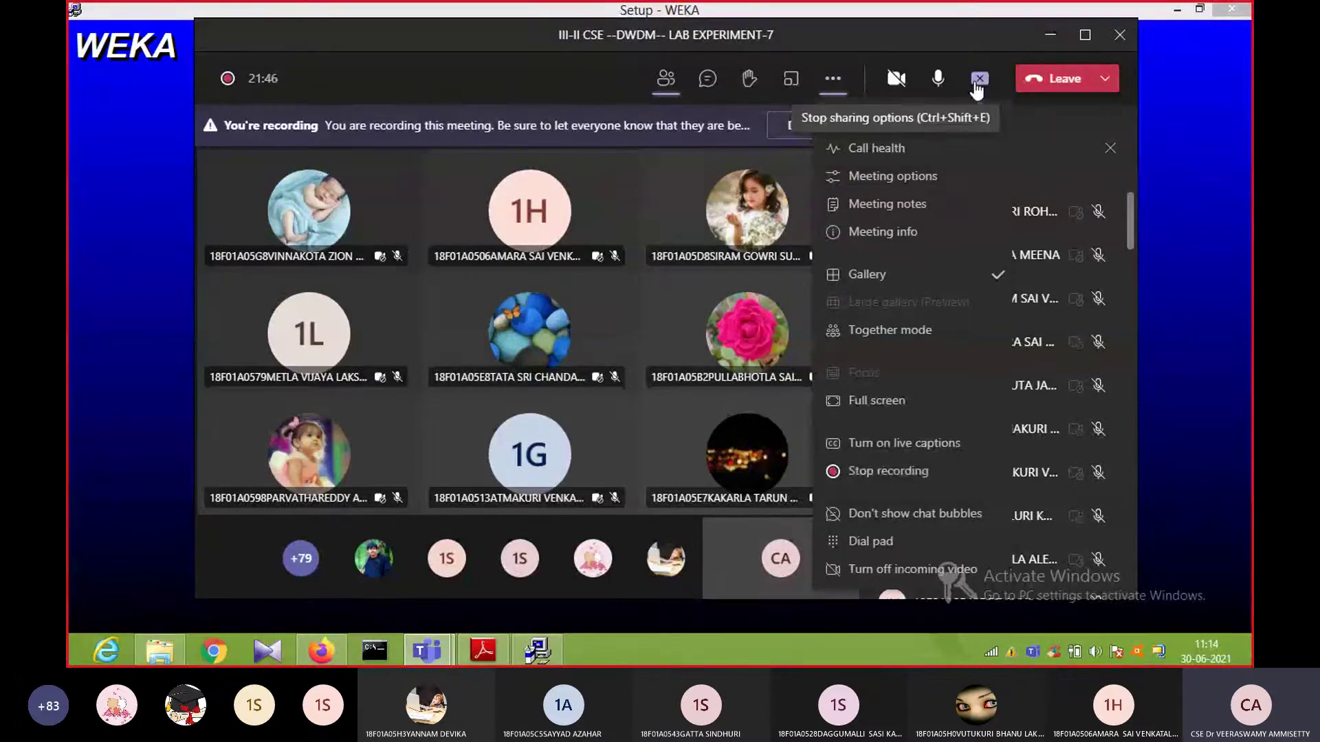
# - Finish the completed WEKA setup with the meeting window minimized, and look at the Weka download page on SourceForge
pyautogui.click(1050, 34)
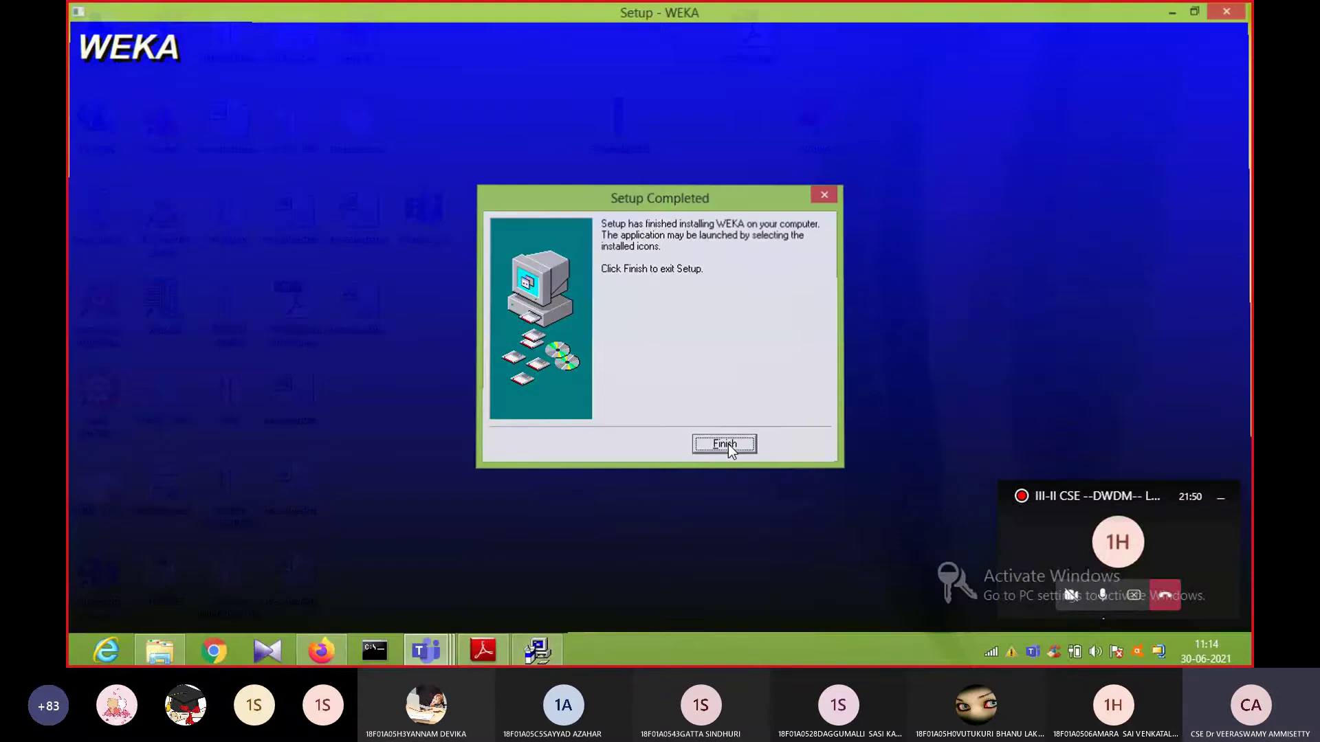
pyautogui.click(725, 445)
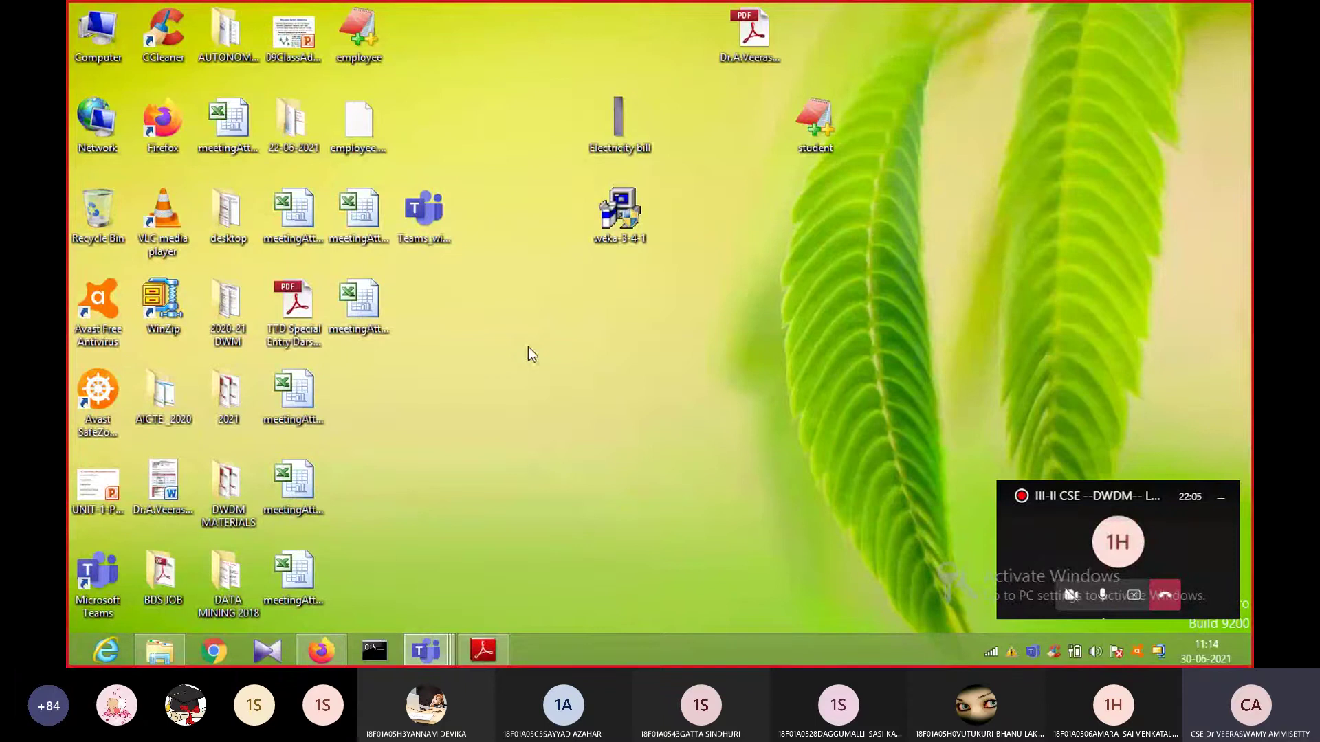
pyautogui.click(334, 660)
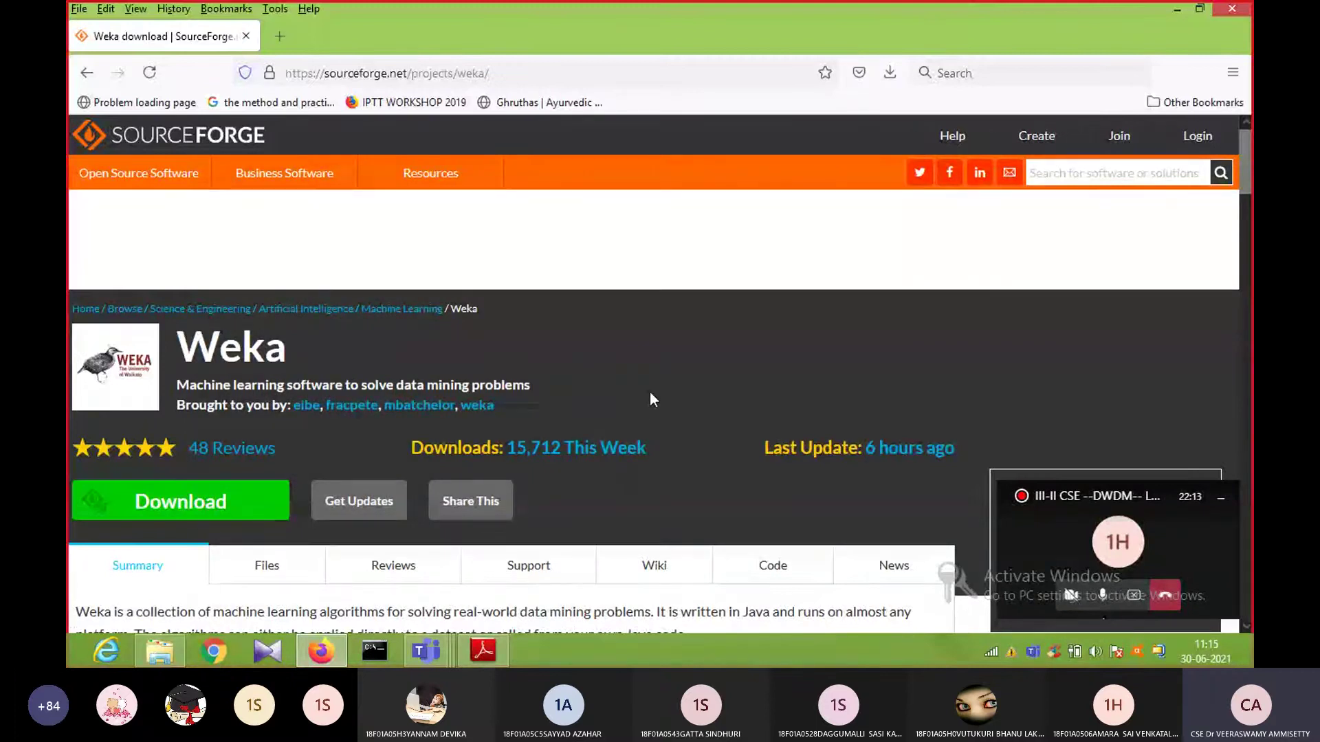
pyautogui.click(1171, 4)
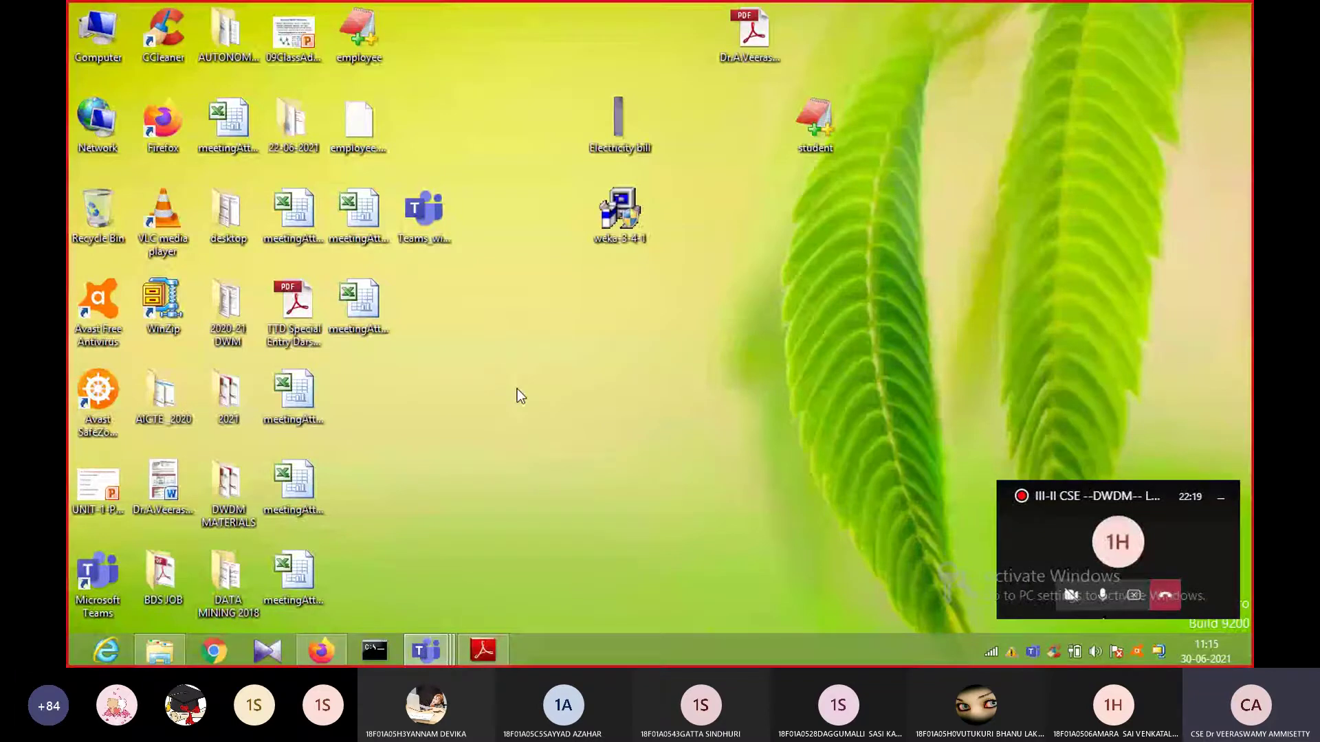
# - Search the installed apps for "weka" and launch Weka-3-4
pyautogui.press('super+f')
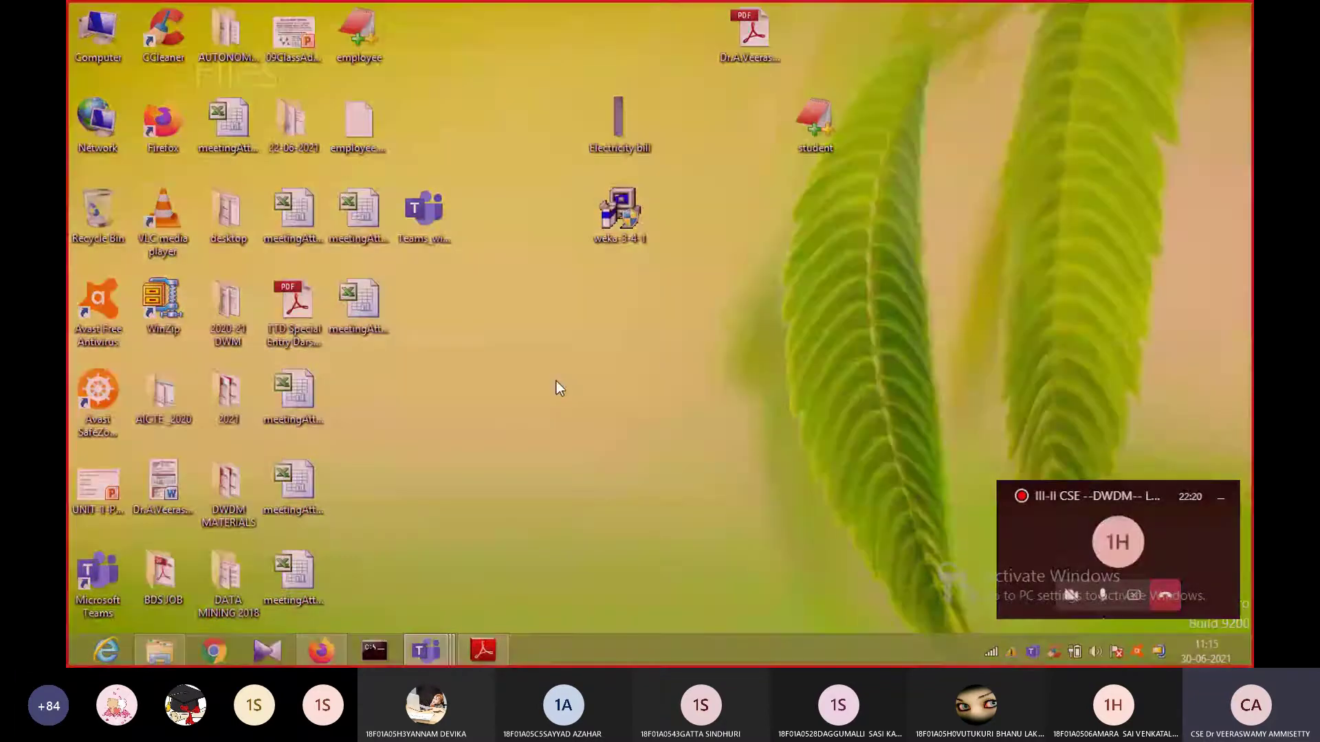
pyautogui.click(1055, 312)
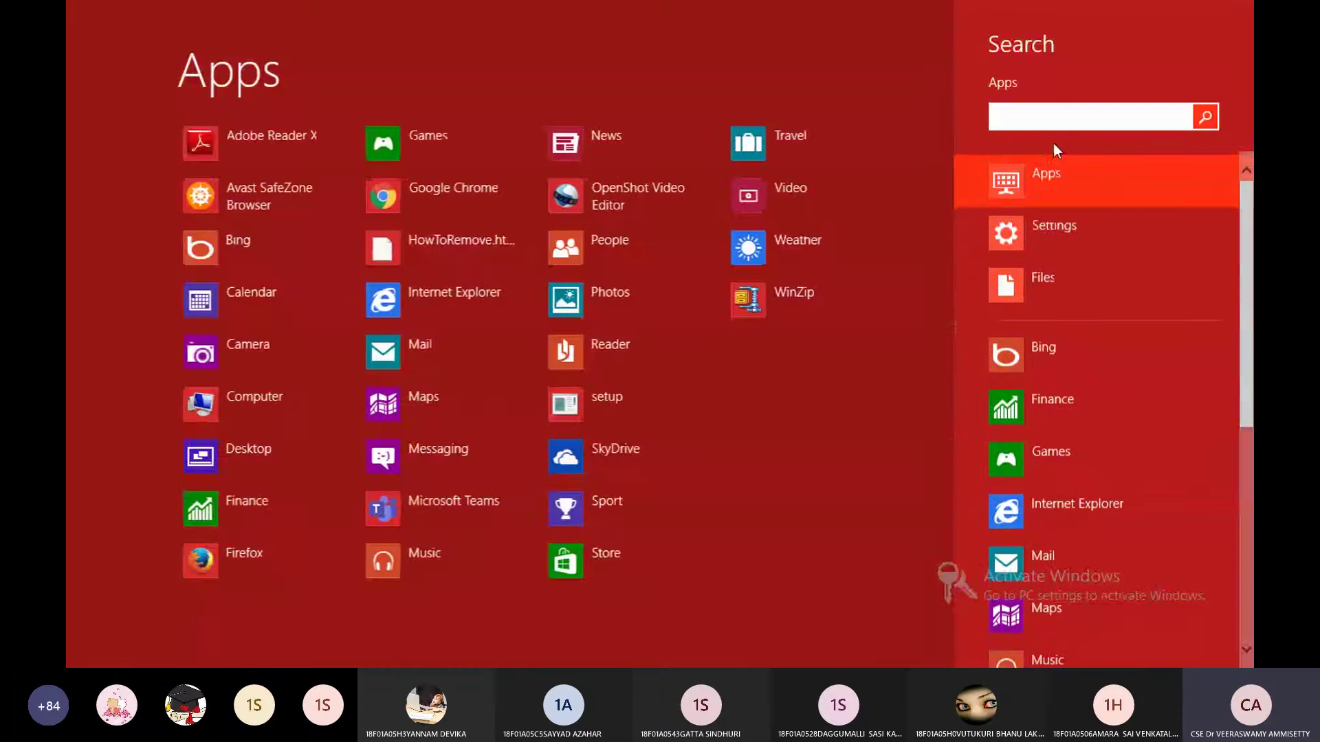
pyautogui.write('wek')
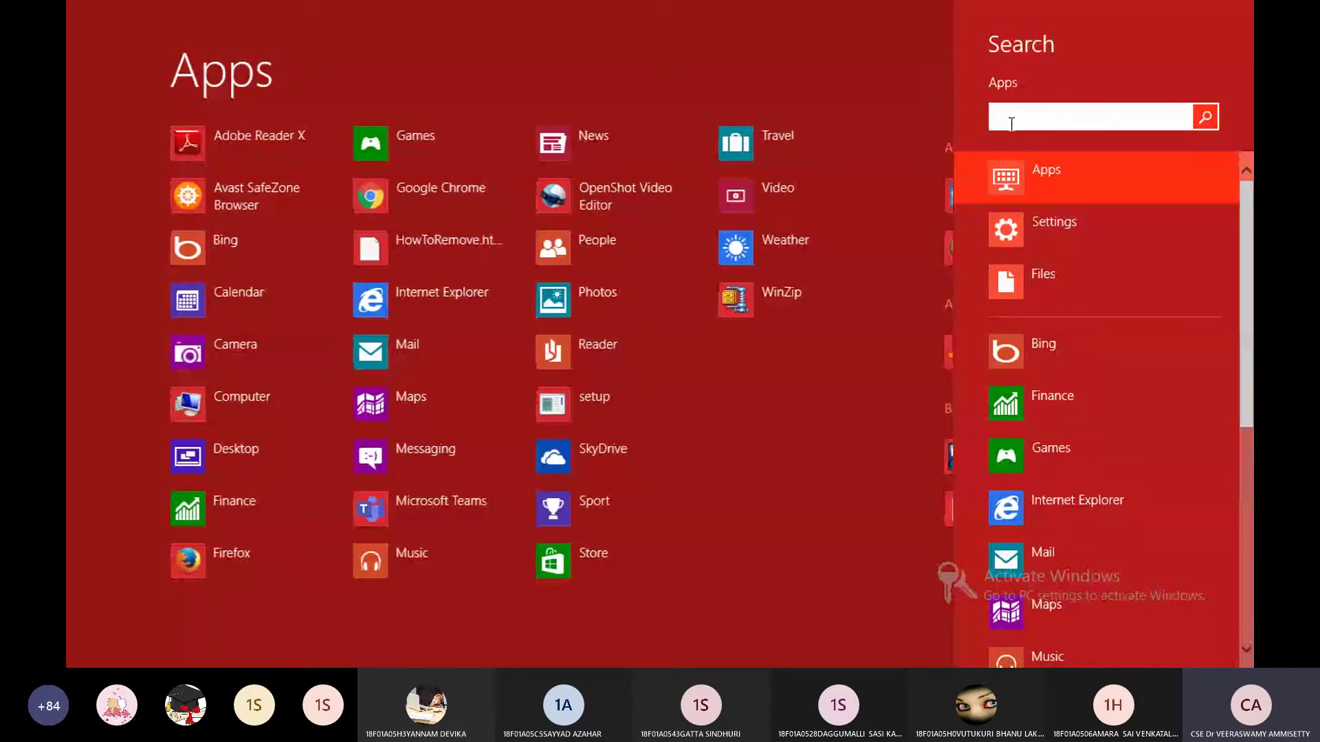
pyautogui.write('a')
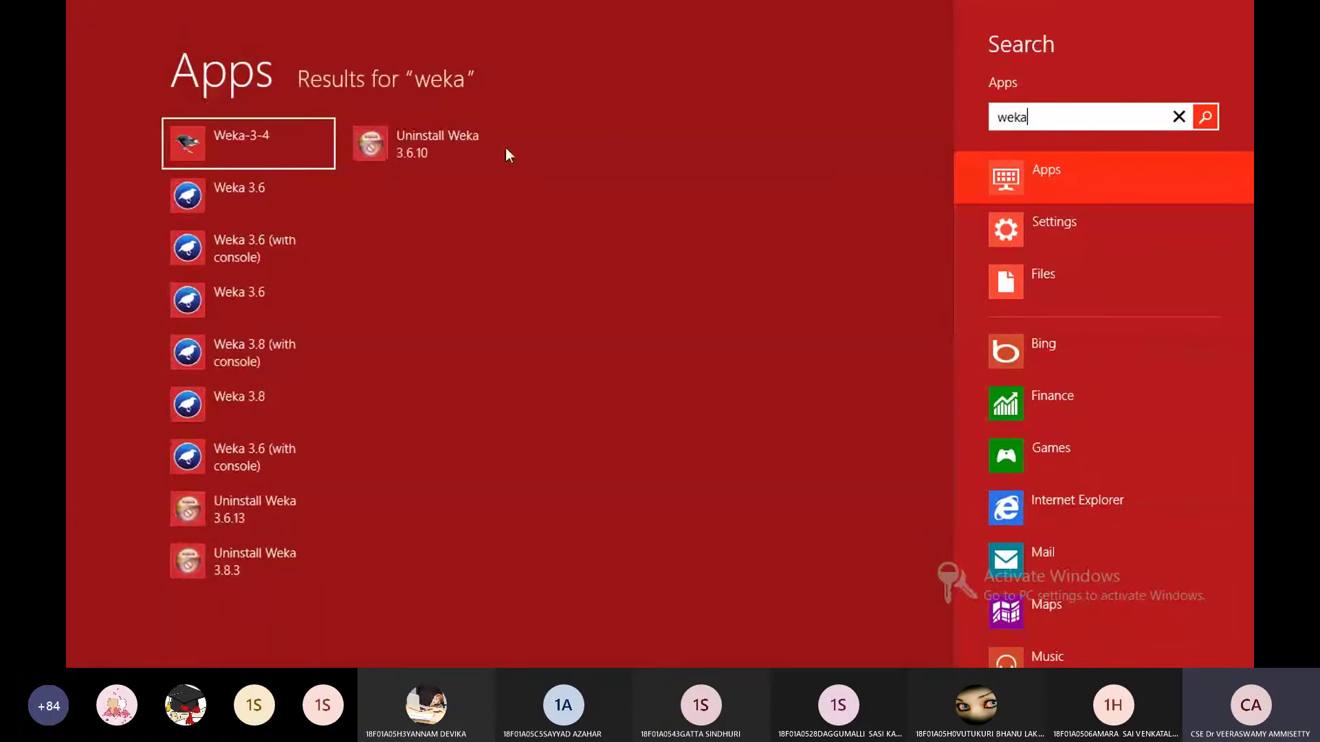
pyautogui.click(256, 134)
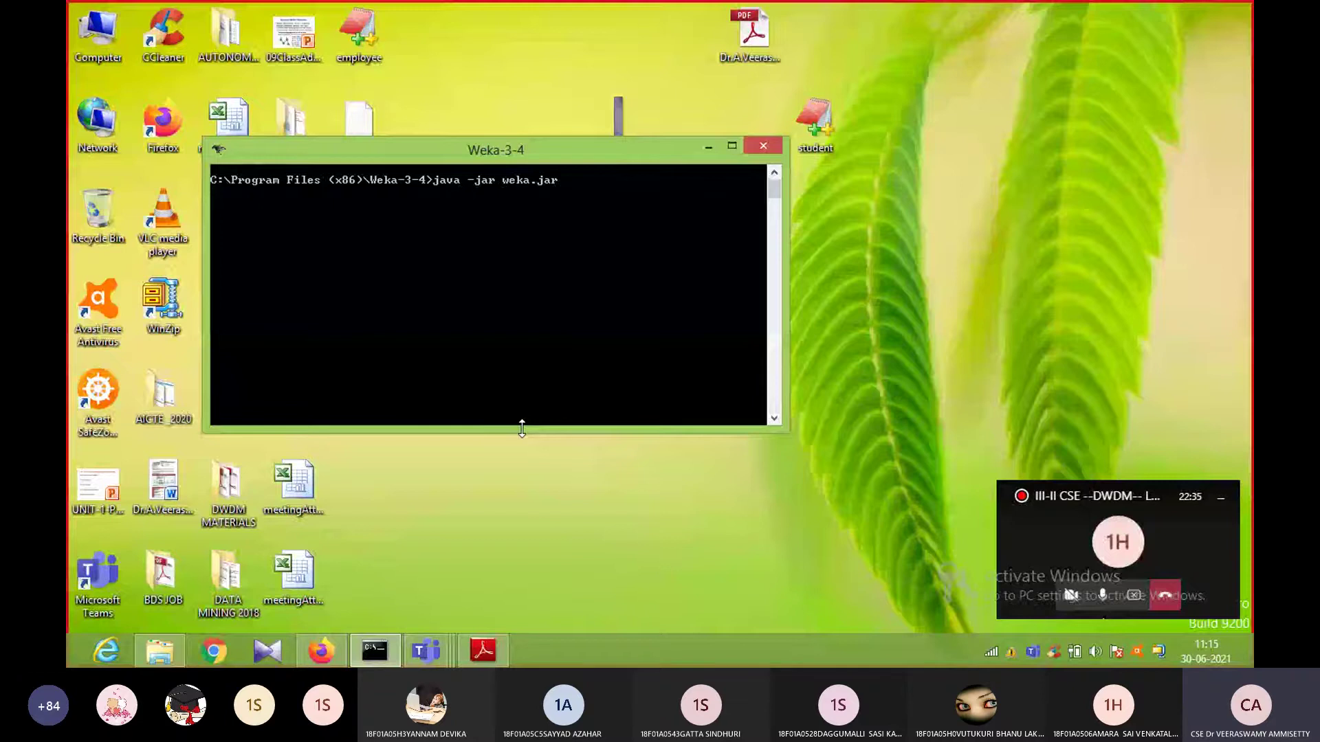
# - Minimize the Weka-3-4 console, maximize the Weka GUI Chooser and open the Explorer in a maximized window
pyautogui.click(733, 147)
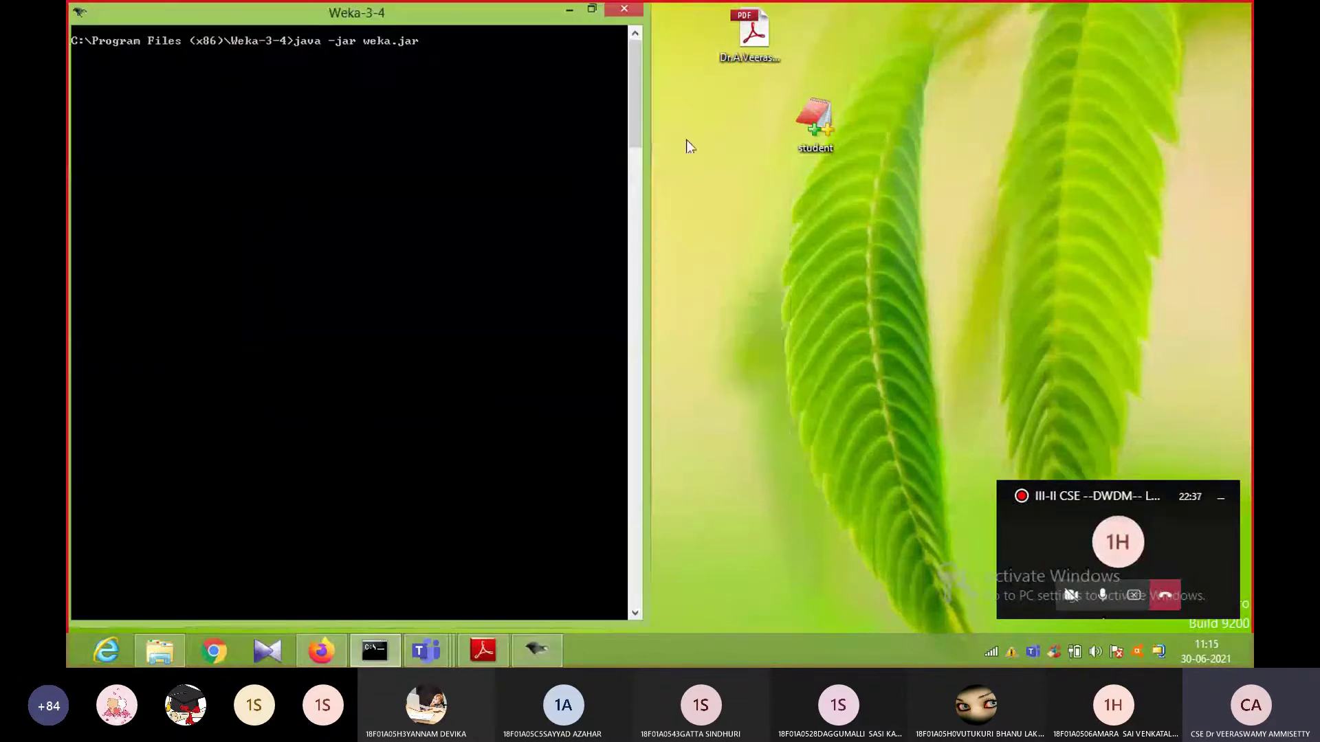
pyautogui.click(573, 9)
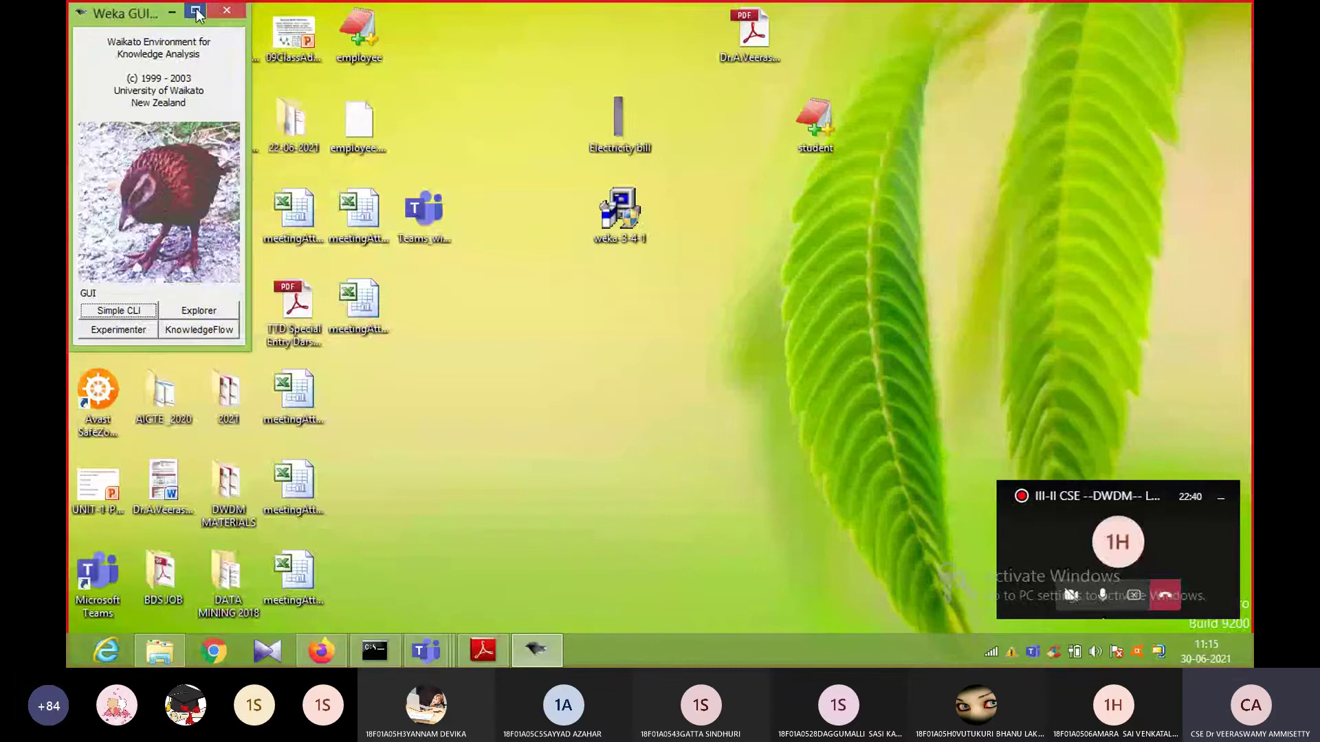
pyautogui.click(195, 11)
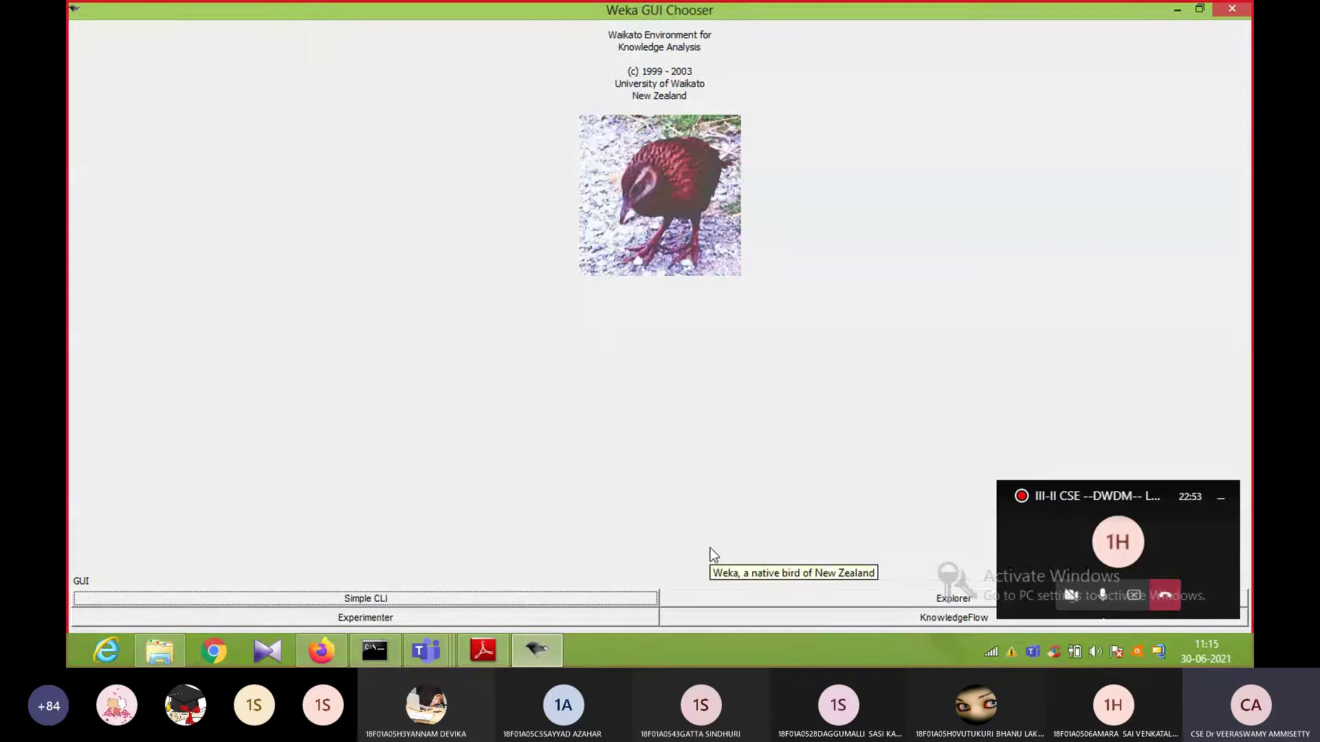
pyautogui.click(828, 600)
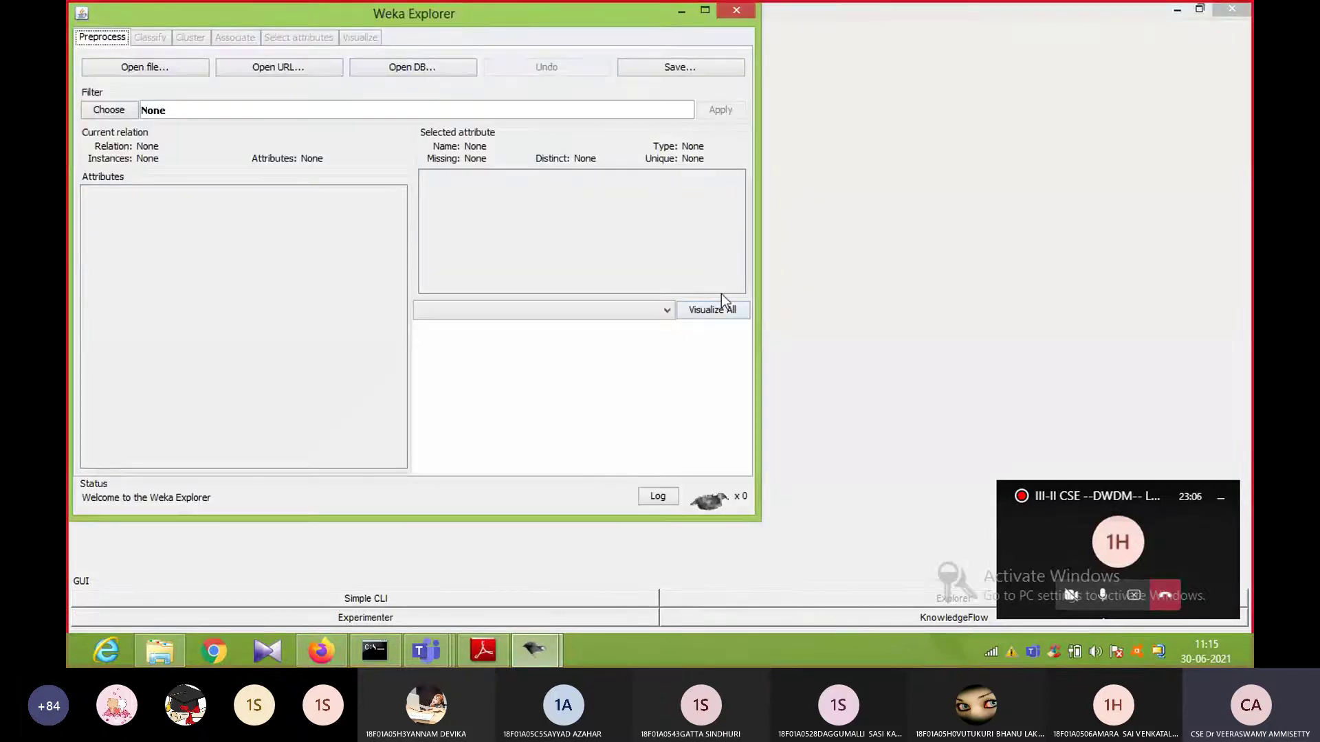
pyautogui.click(711, 15)
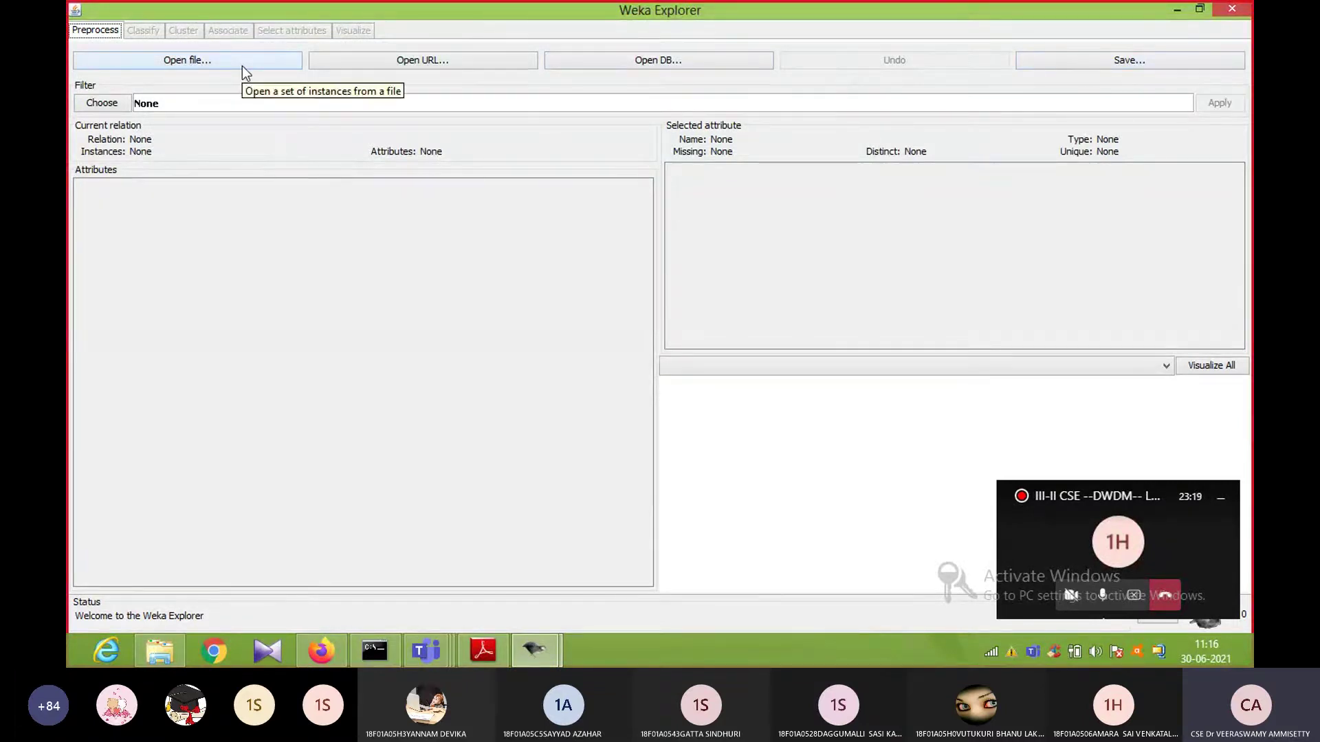
# - Check experiment 7 in the DM_lab_manual.pdf lab manual, and load iris.arff from the Weka-3-4 data folder into the Explorer
pyautogui.click(484, 651)
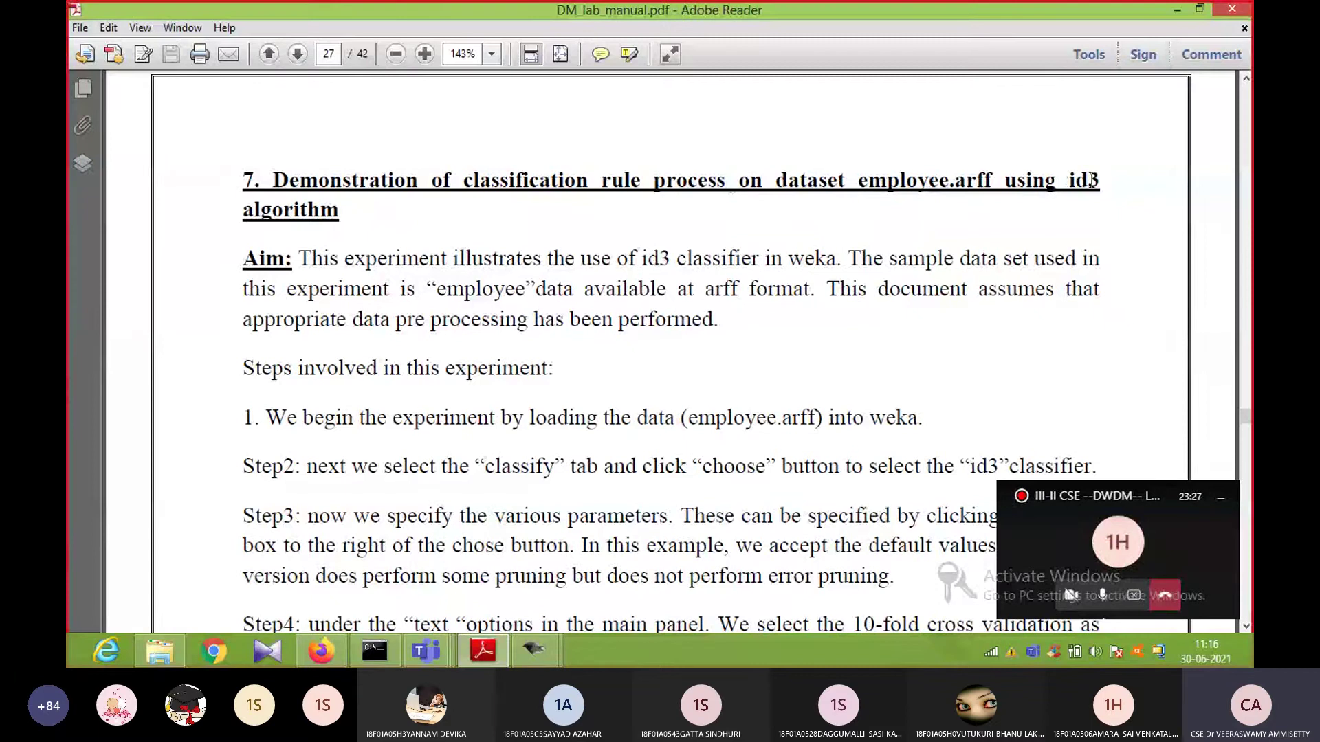
pyautogui.click(1176, 9)
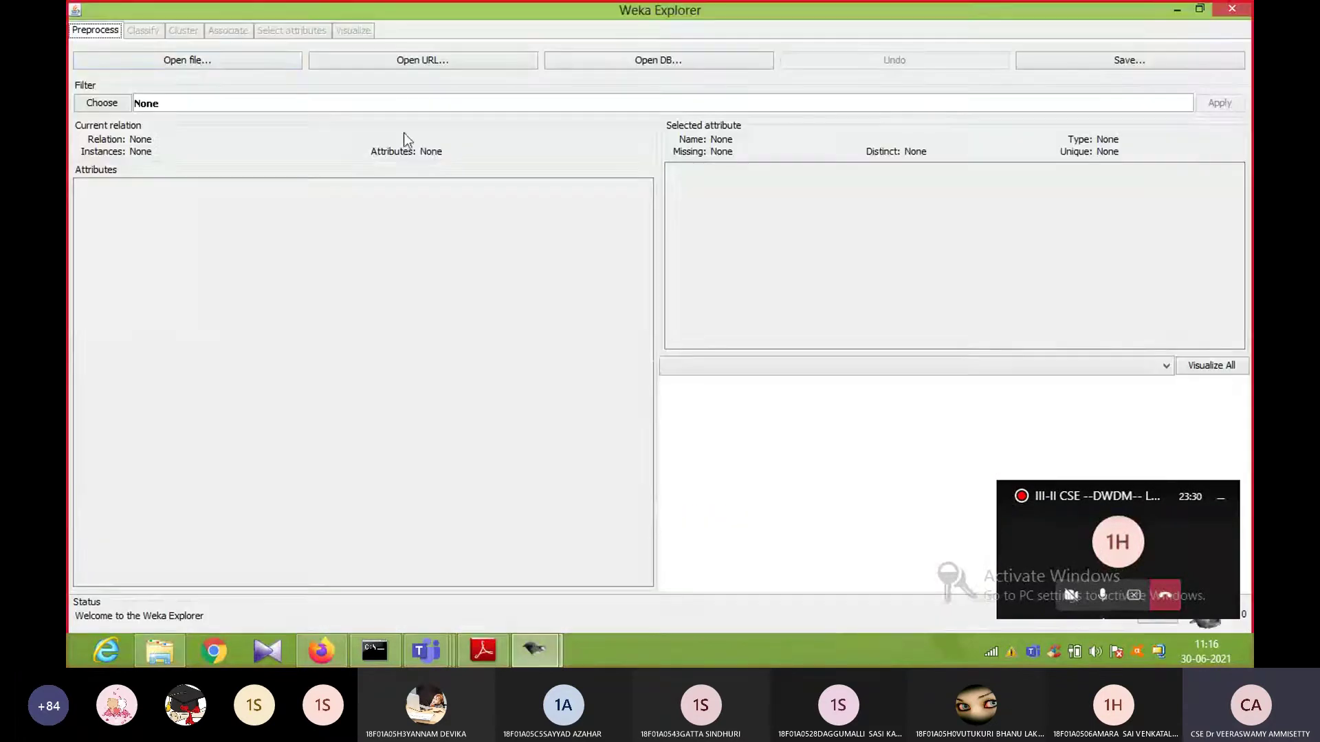
pyautogui.click(196, 63)
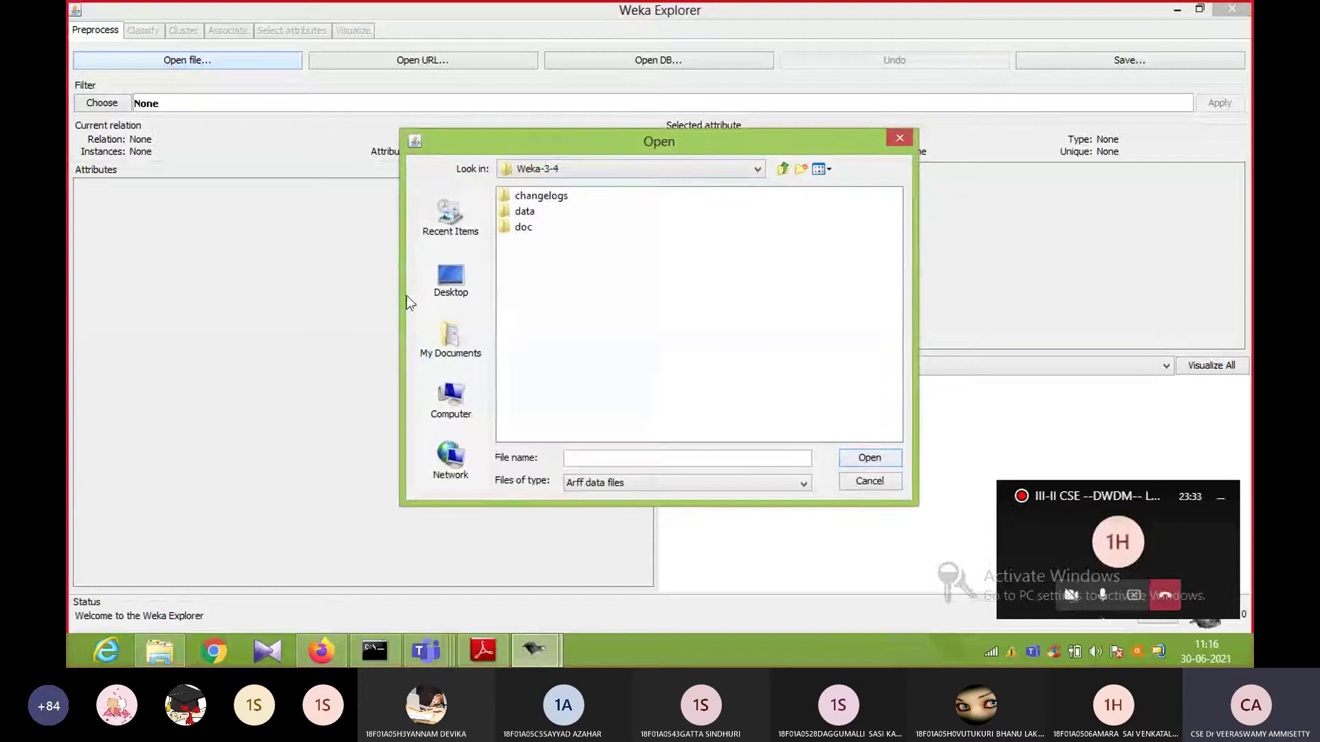
pyautogui.click(524, 213)
pyautogui.doubleClick(524, 213)
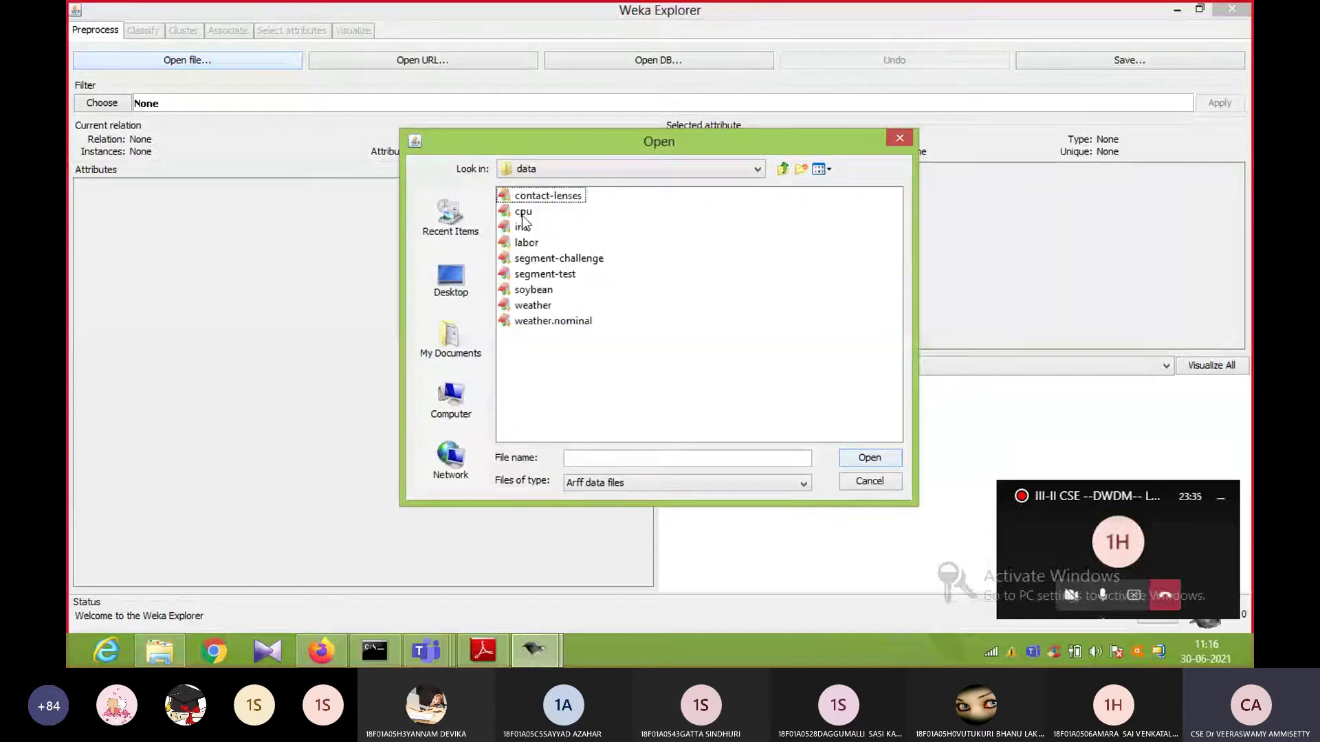
pyautogui.click(527, 227)
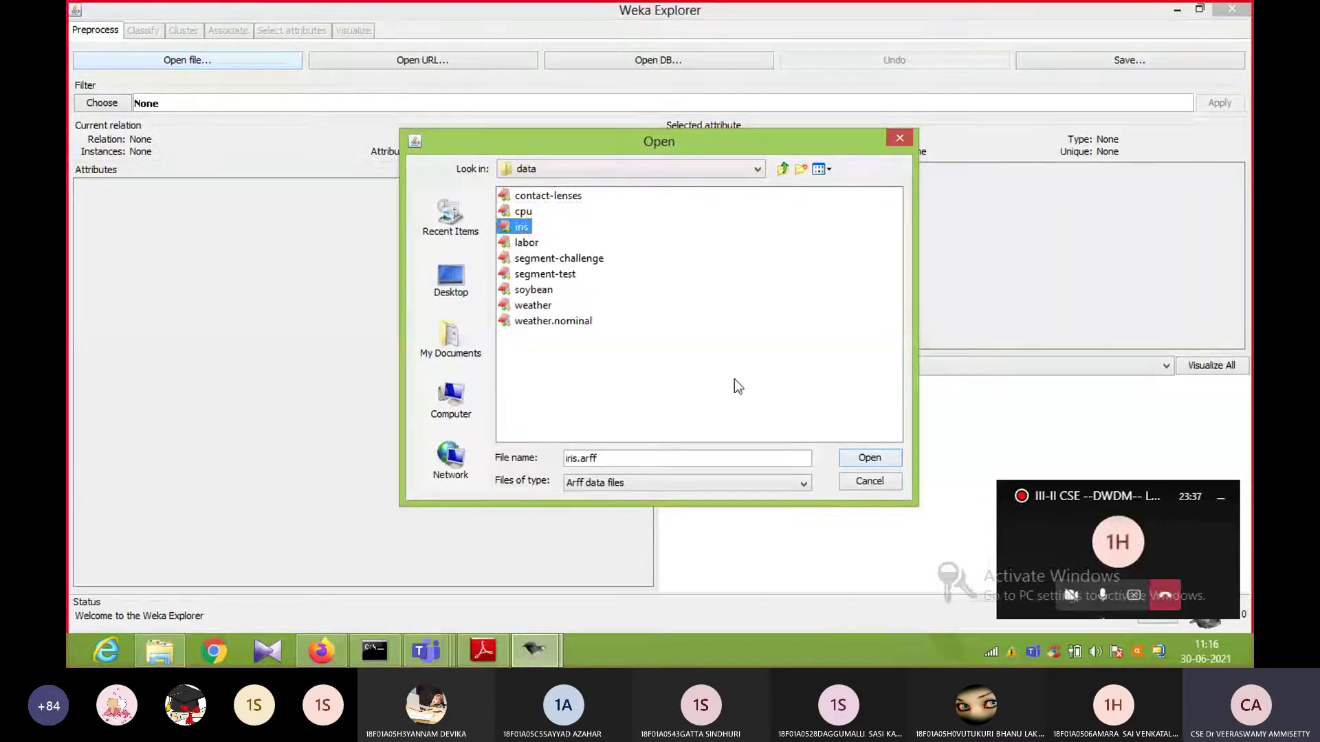
pyautogui.click(869, 460)
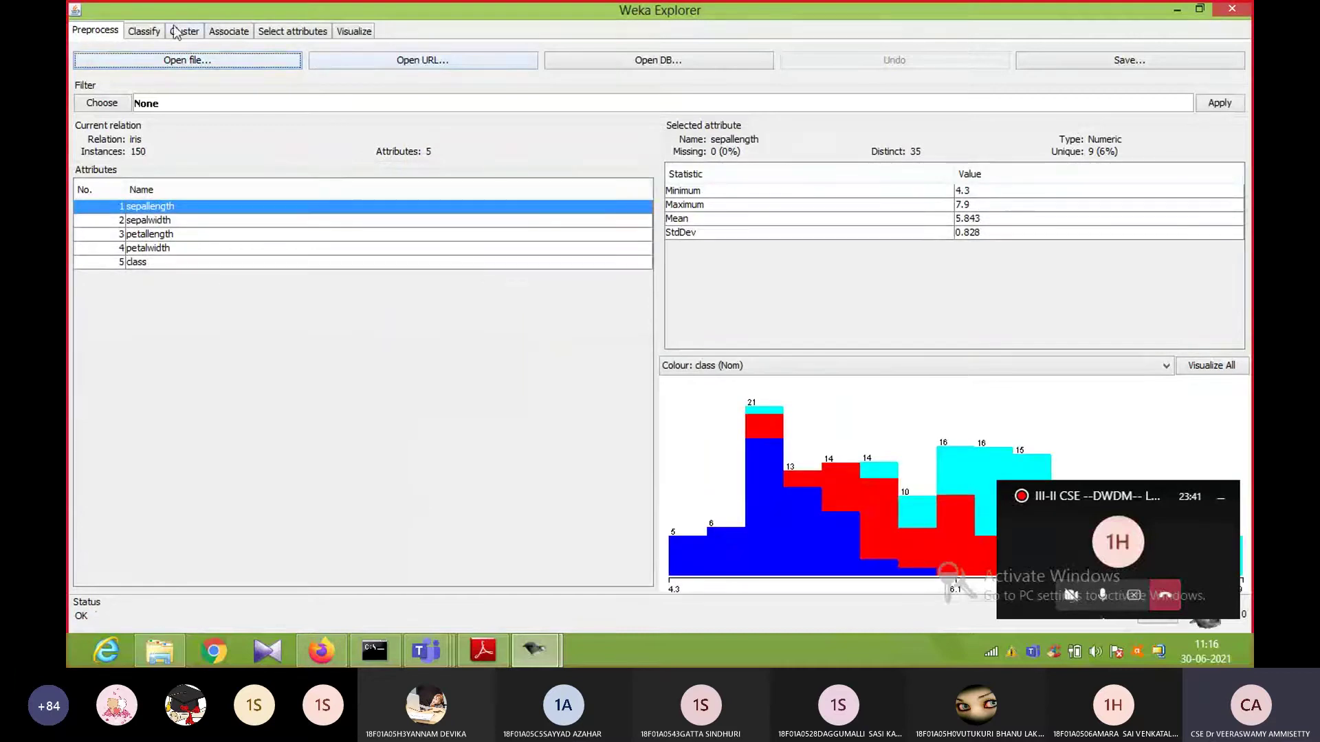
# - Examine the tree classifiers offered for classification, leave the classifier unchosen and return to the iris preprocessing view
pyautogui.click(142, 32)
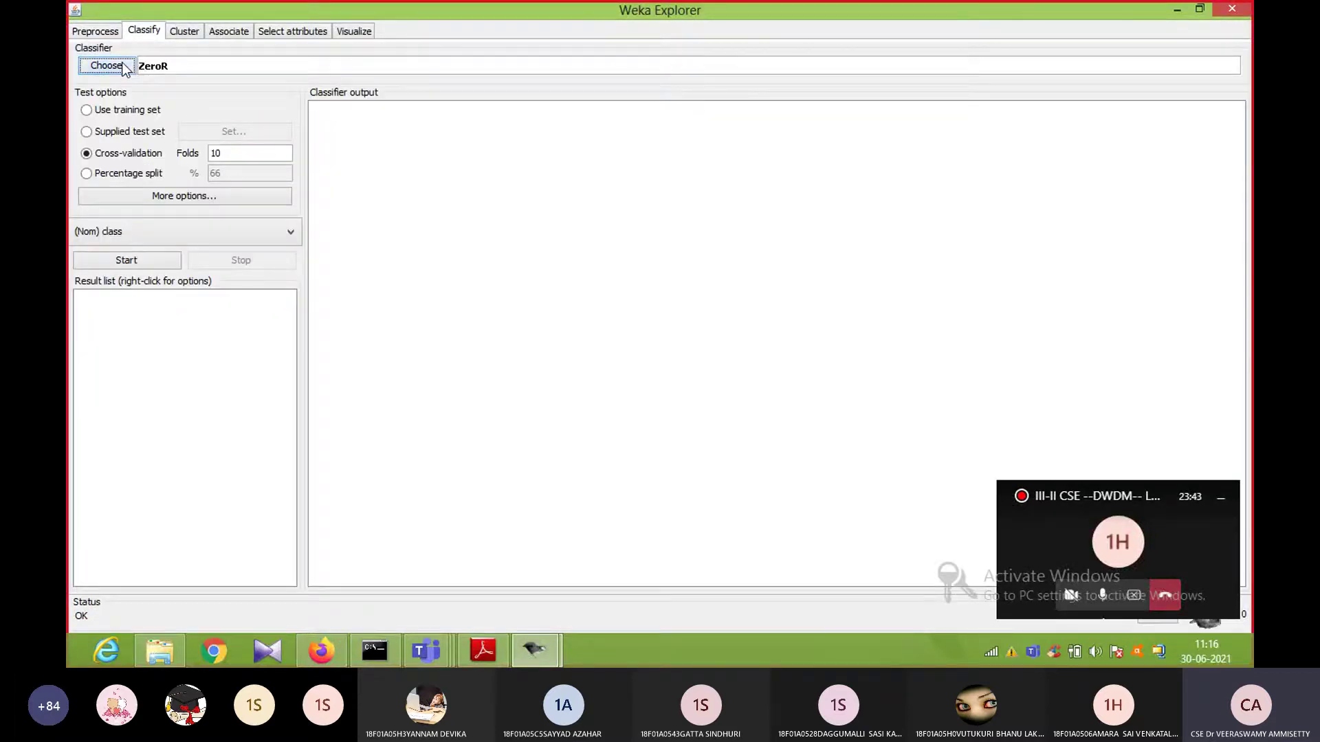
pyautogui.click(107, 66)
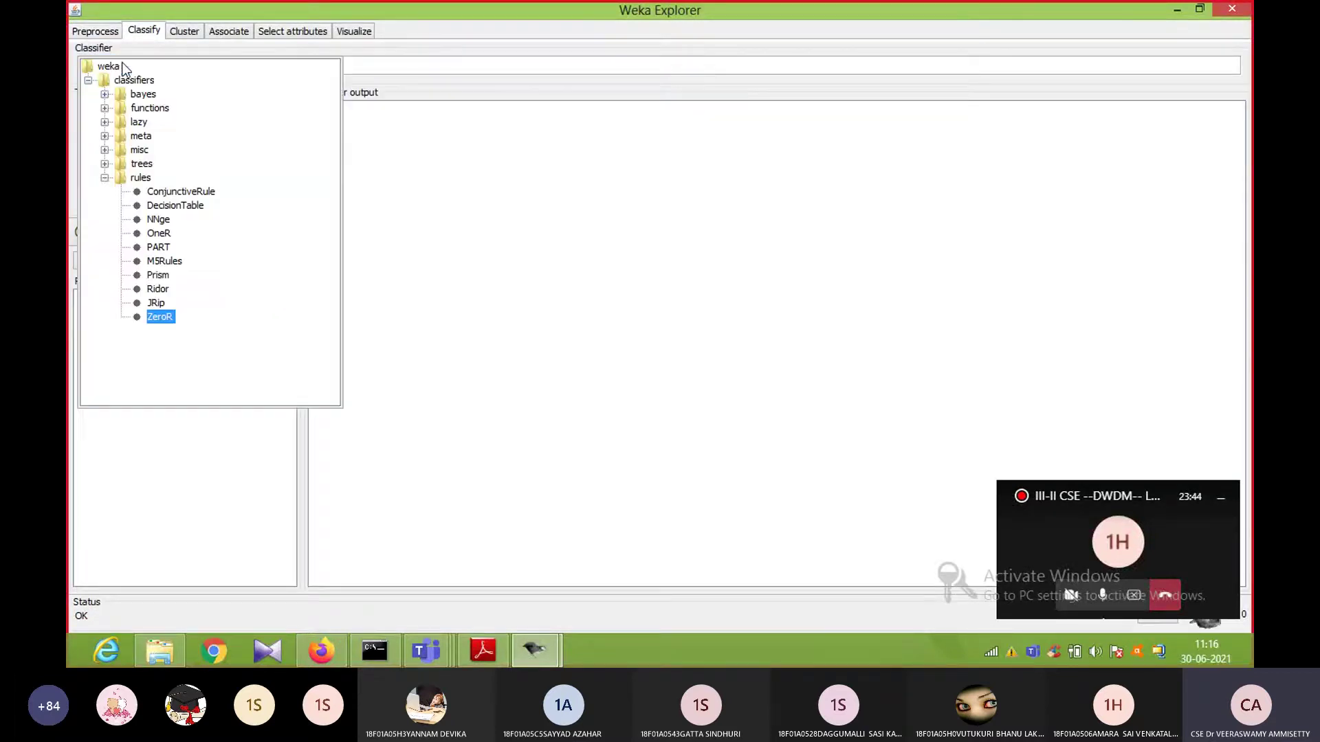
pyautogui.click(104, 170)
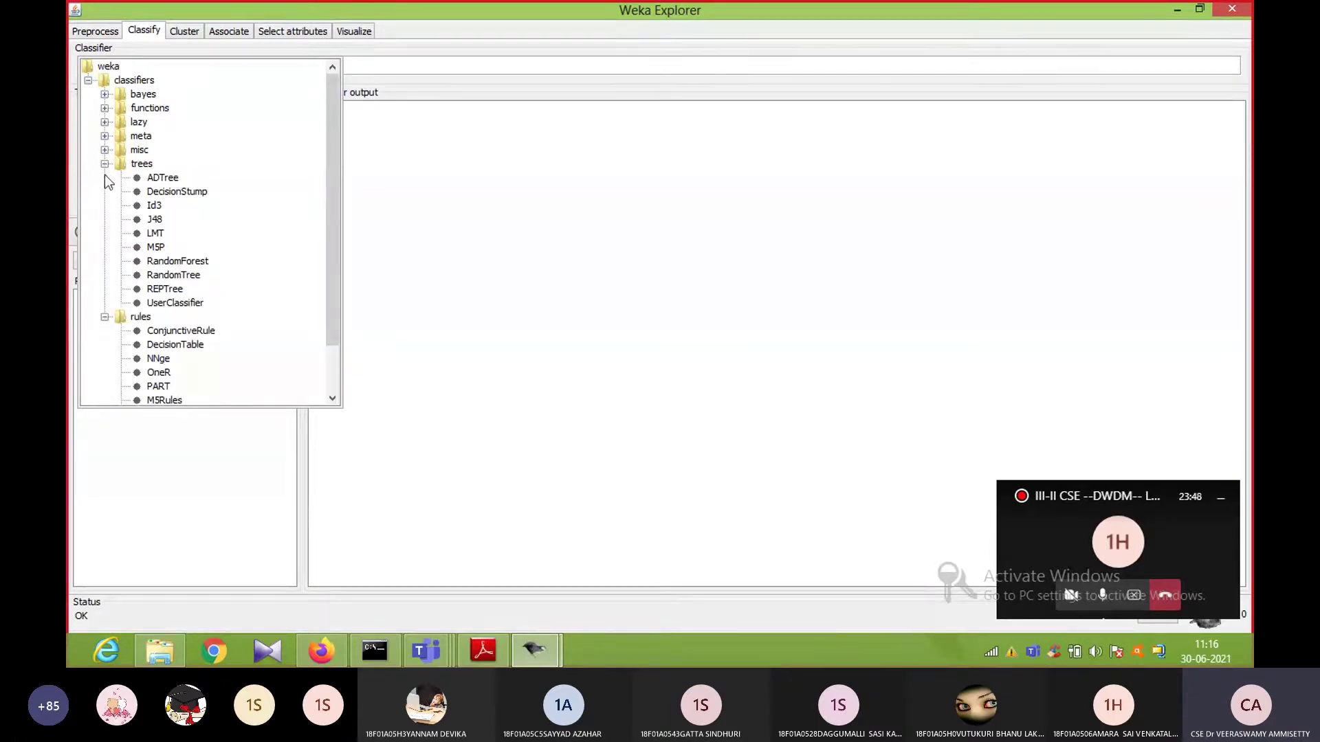
pyautogui.click(105, 164)
pyautogui.click(96, 36)
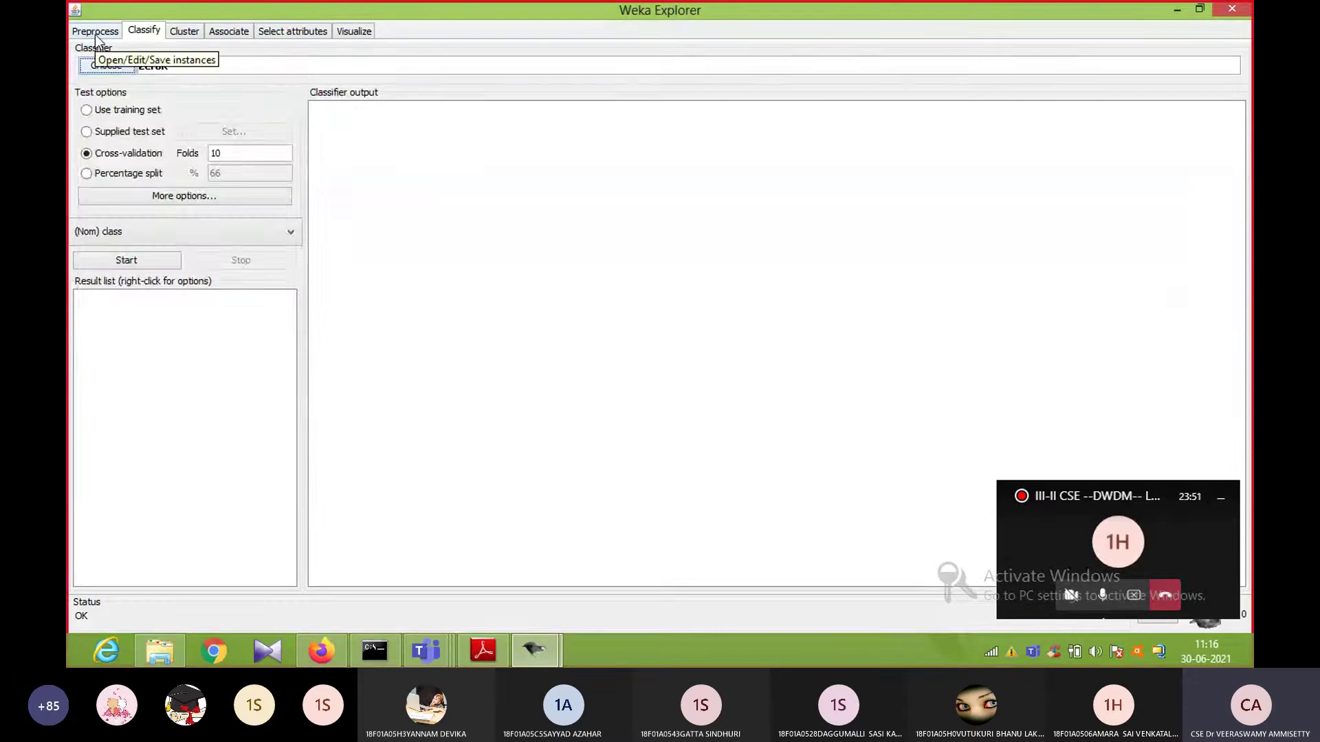
pyautogui.click(96, 36)
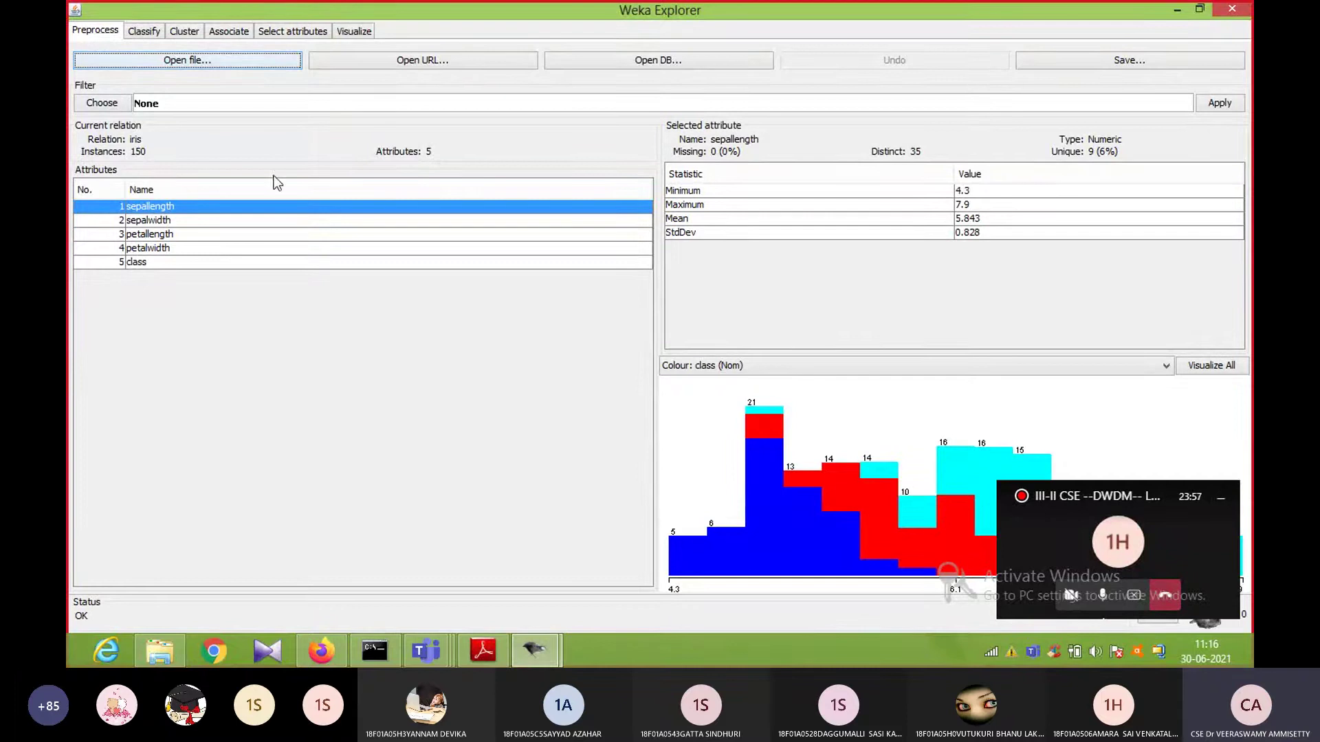
# - Review the dataset named in experiment 7 of the lab manual, and open employee.arff from the desktop in EditPlus
pyautogui.click(478, 652)
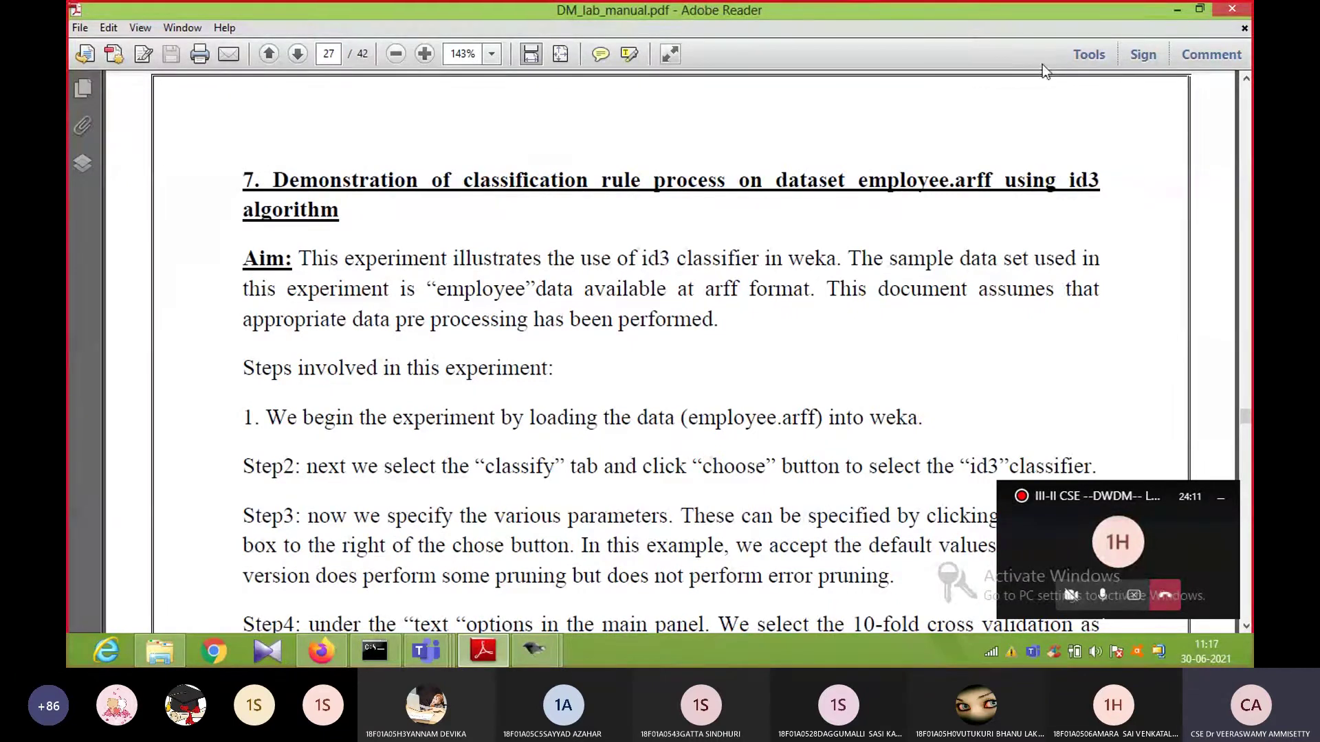
pyautogui.click(1184, 8)
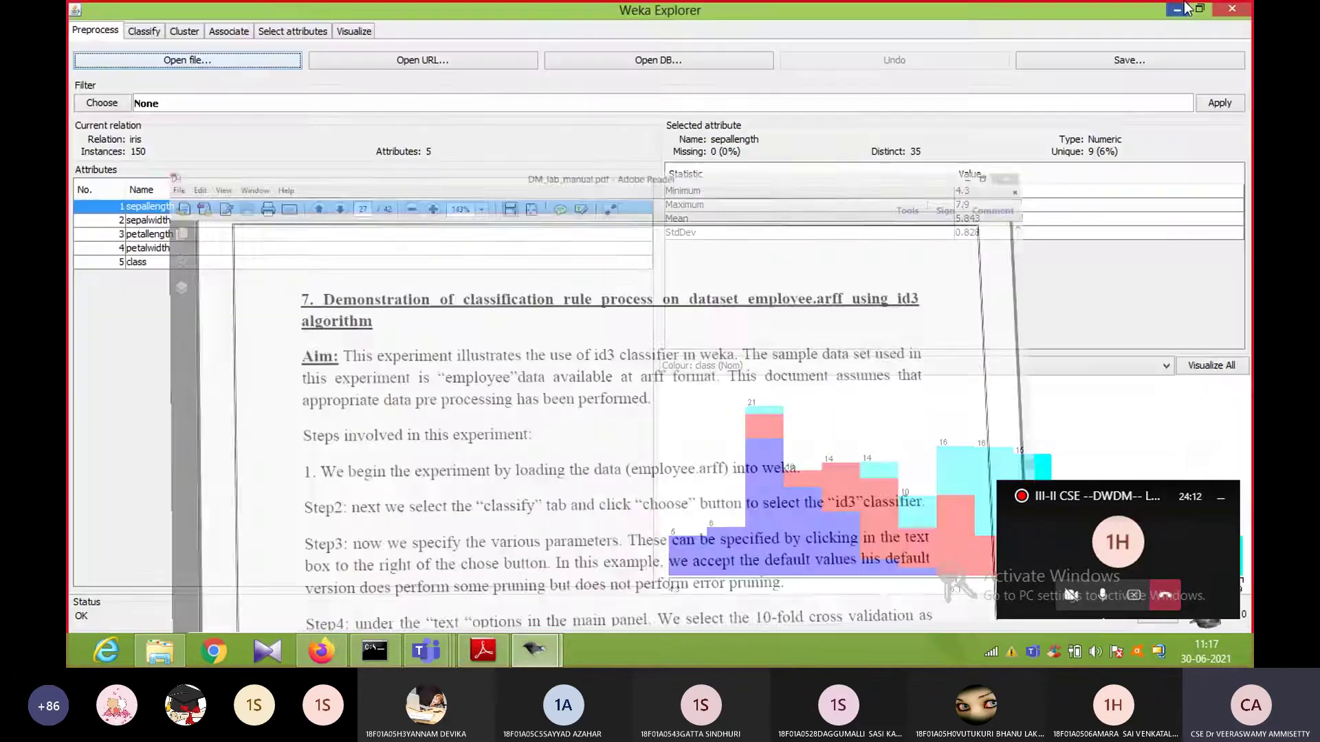
pyautogui.click(1183, 8)
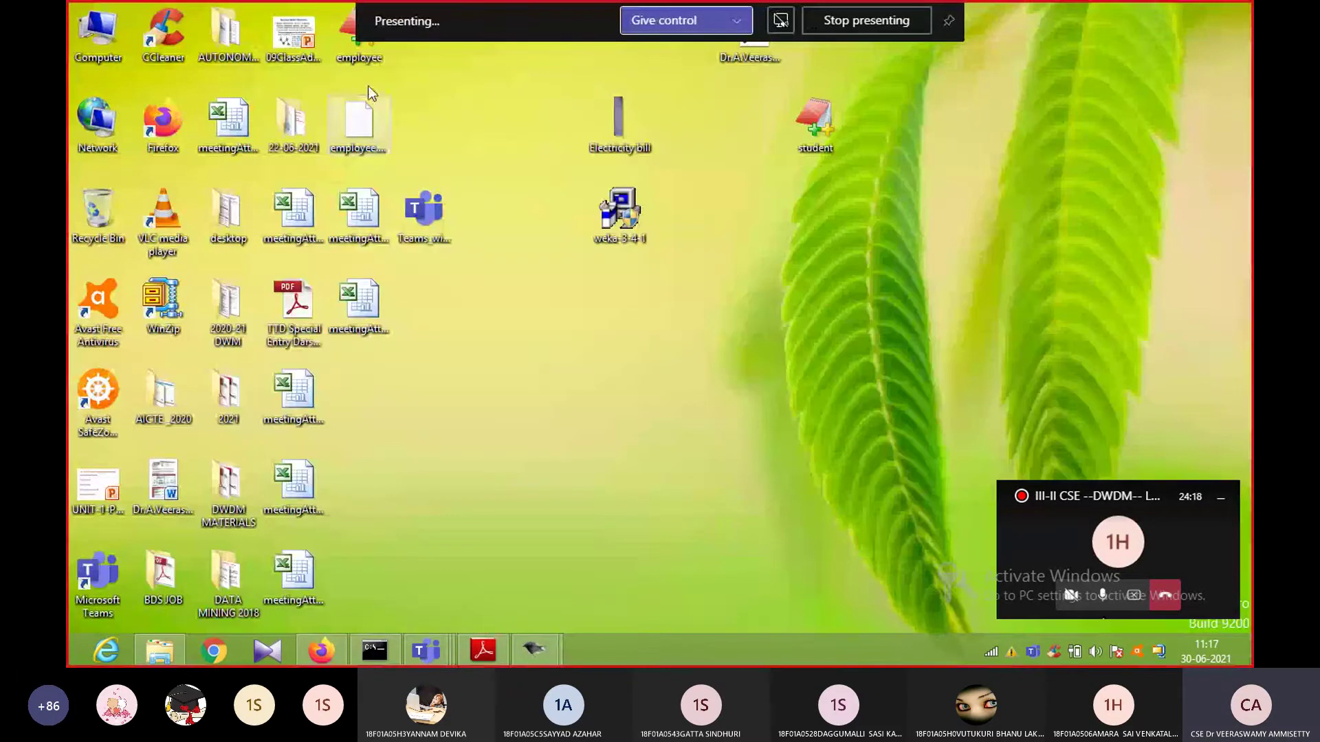
pyautogui.doubleClick(358, 41)
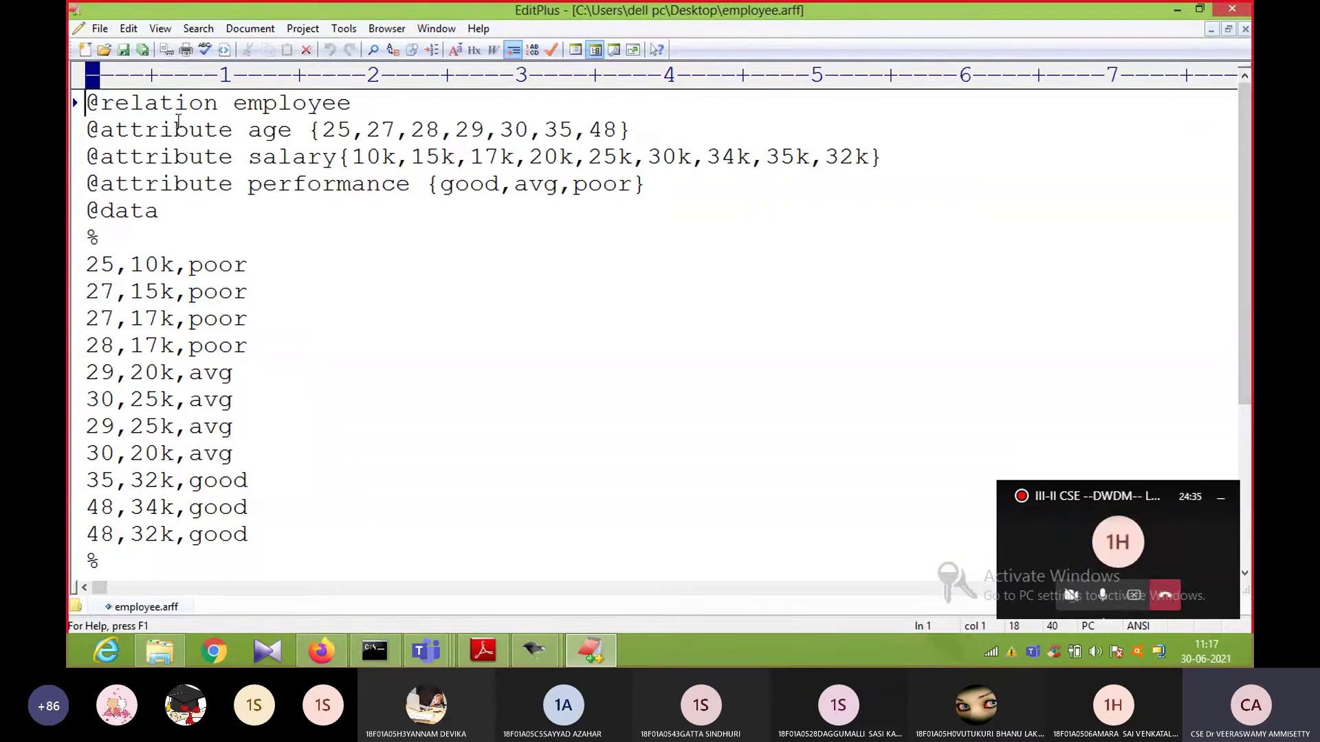
# - Examine the relation declaration and the age attribute declaration in employee.arff, highlighting parts of both lines
pyautogui.moveTo(88, 103); pyautogui.dragTo(352, 104)
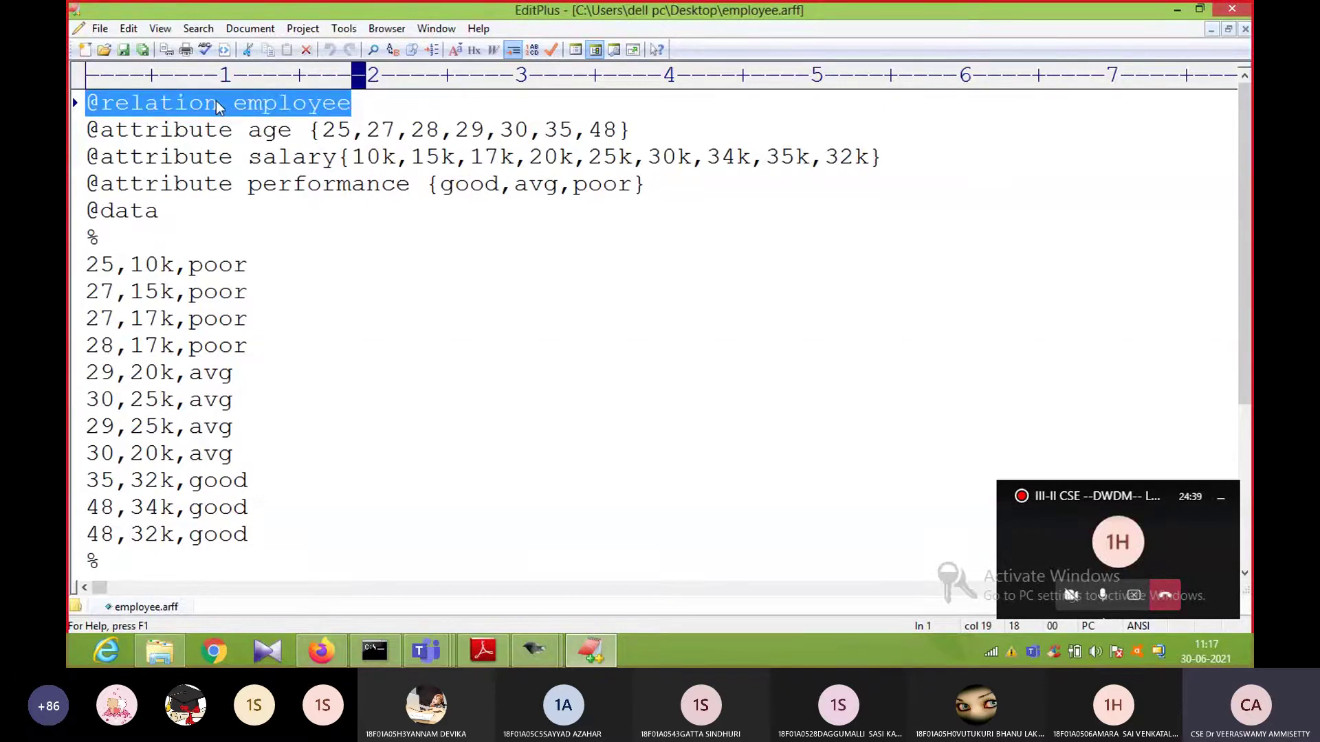
pyautogui.click(234, 106)
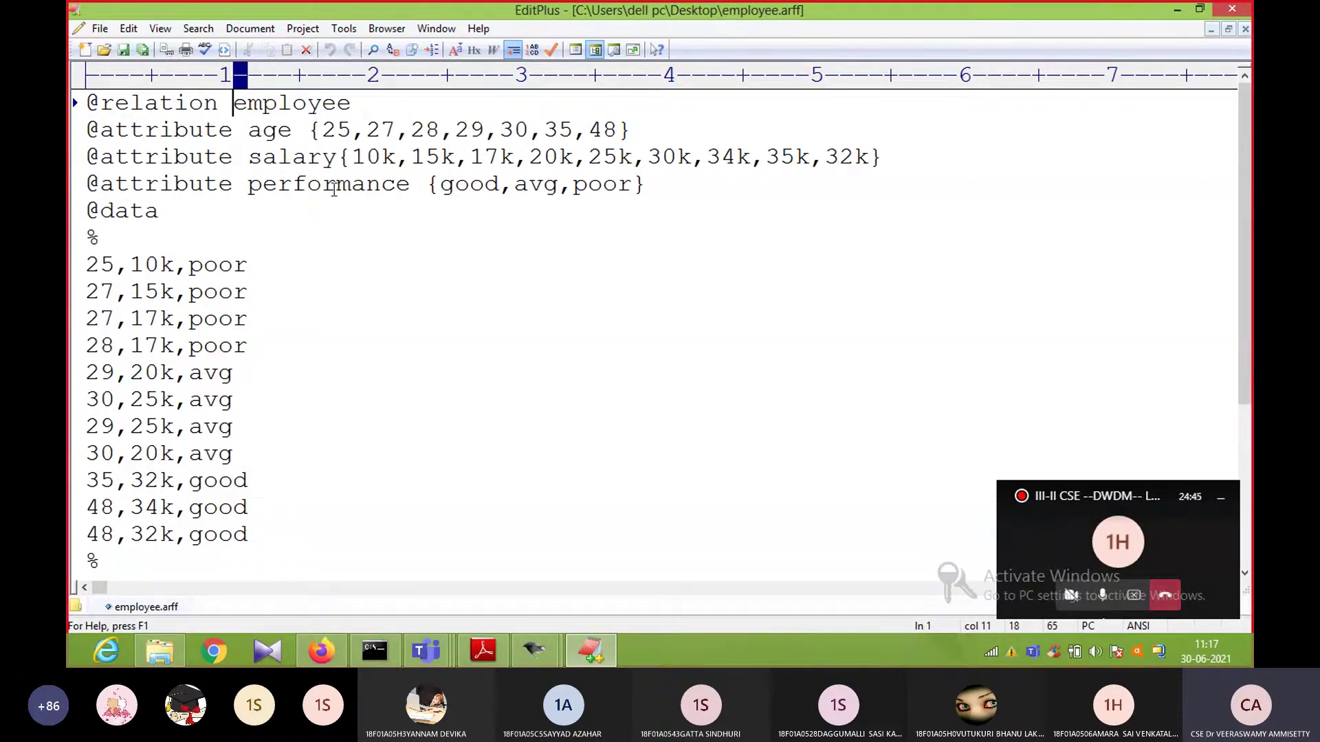
pyautogui.moveTo(103, 140); pyautogui.dragTo(181, 140)
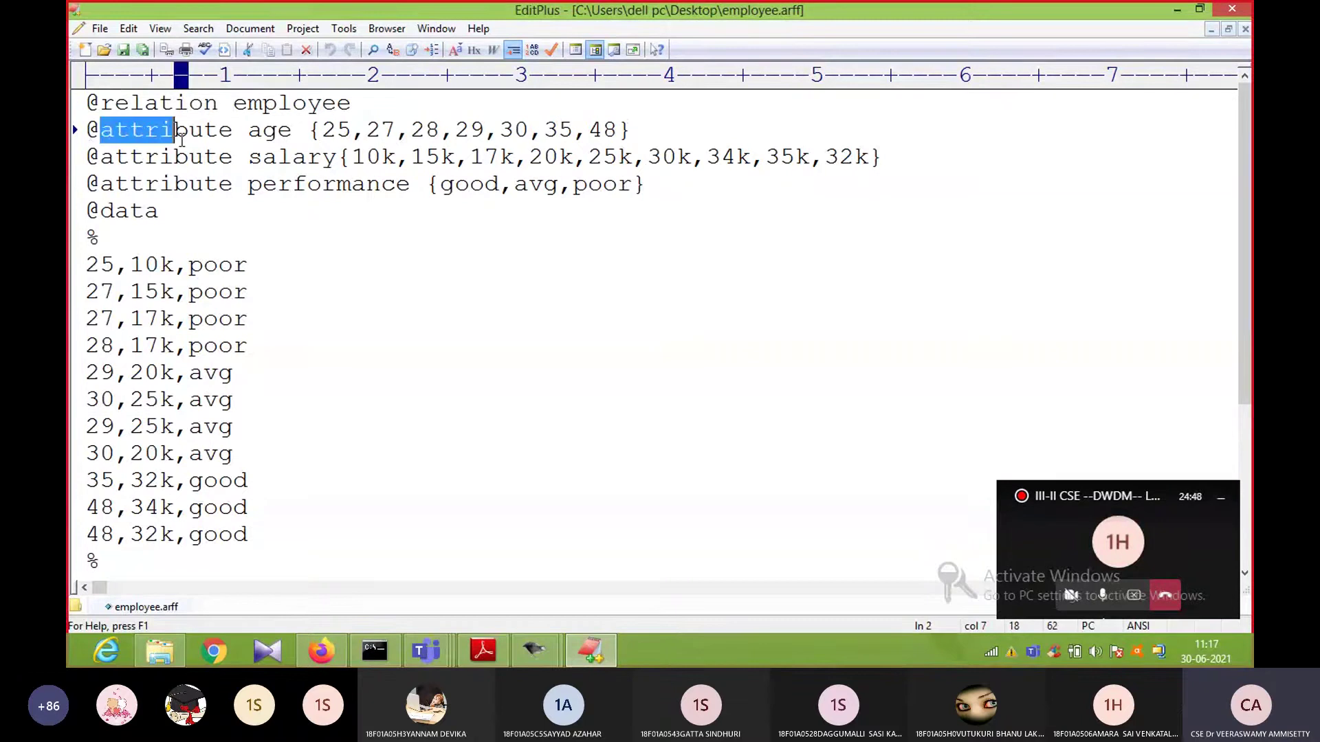
pyautogui.rightClick(182, 139)
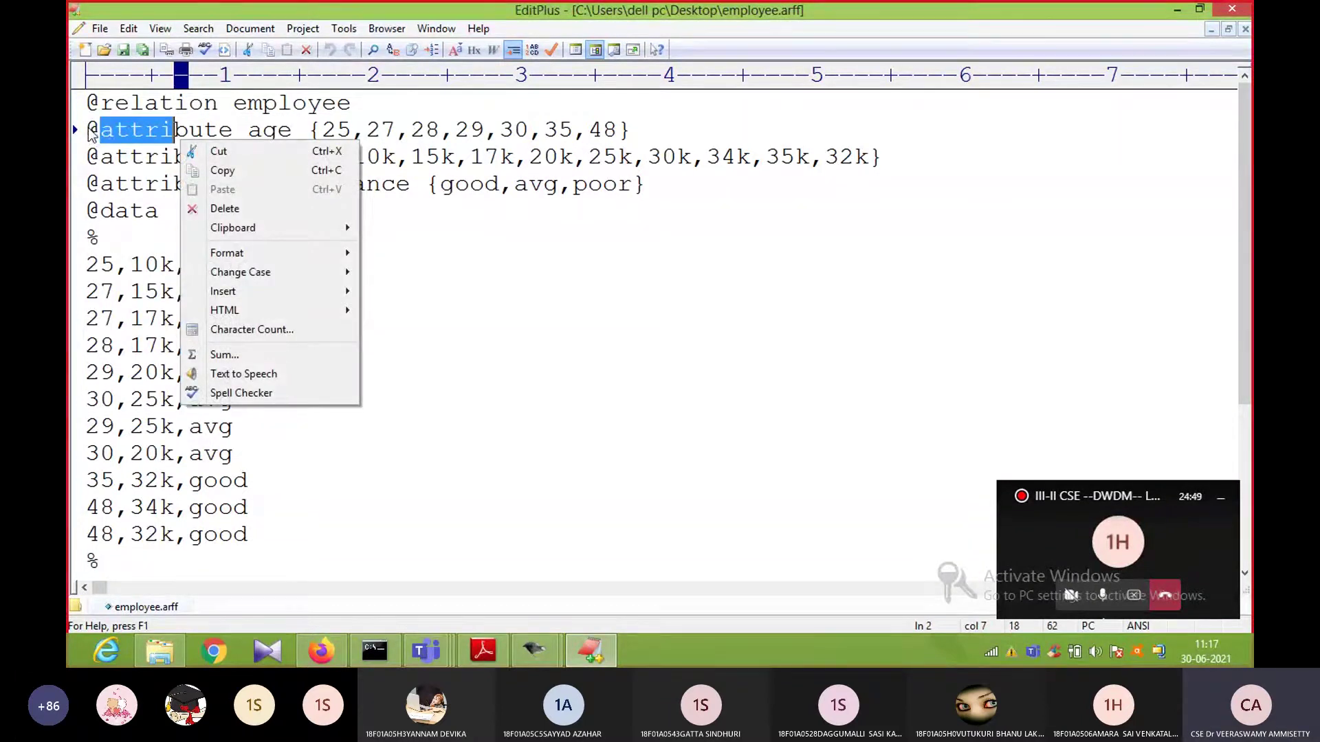
pyautogui.moveTo(89, 129); pyautogui.dragTo(220, 135)
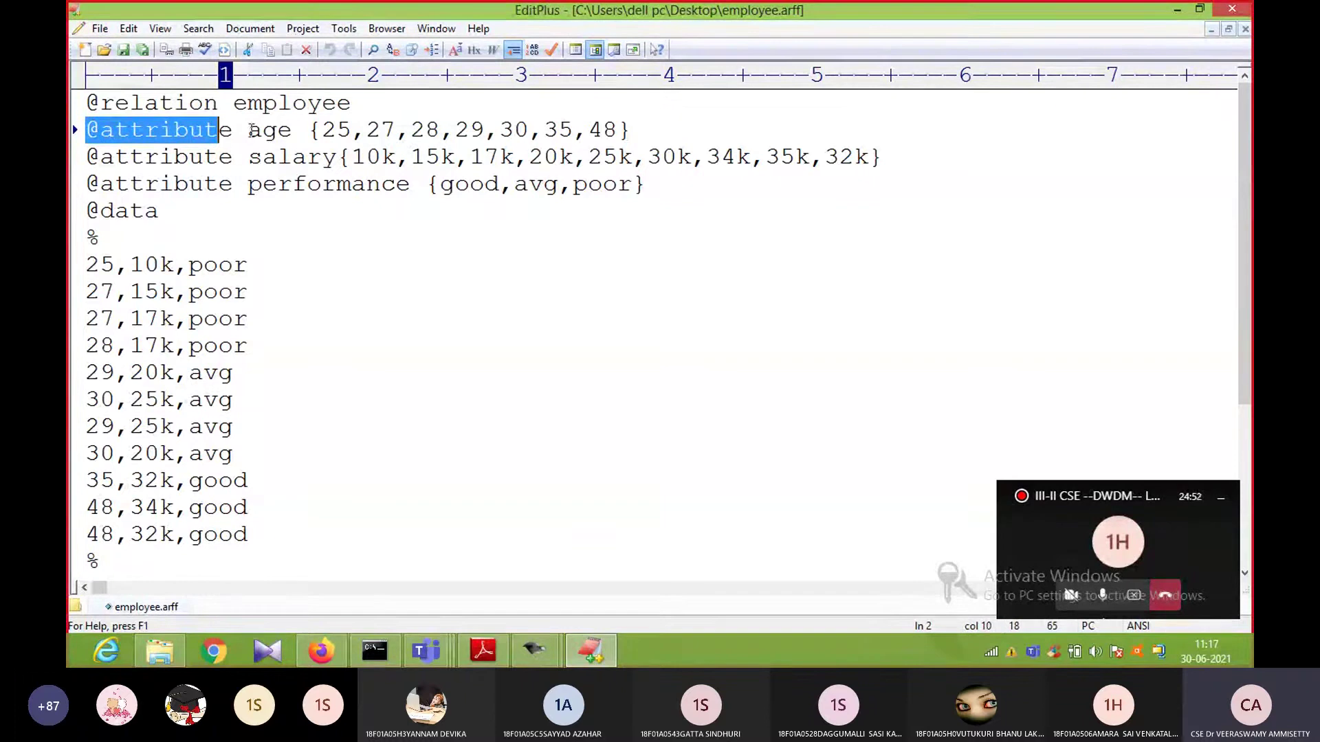
pyautogui.rightClick(293, 130)
pyautogui.click(502, 234)
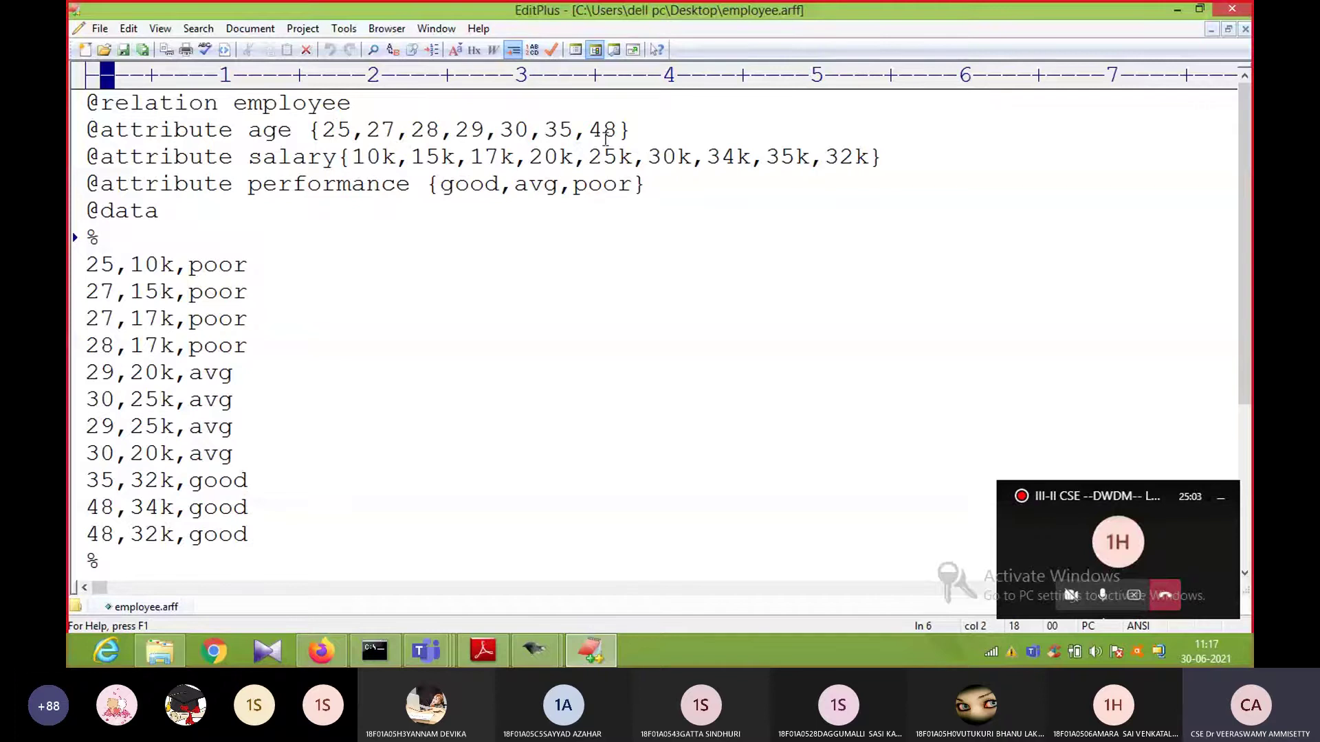
# - Examine the salary and performance attribute declarations in employee.arff, including the performance class values good, avg and poor
pyautogui.click(88, 157)
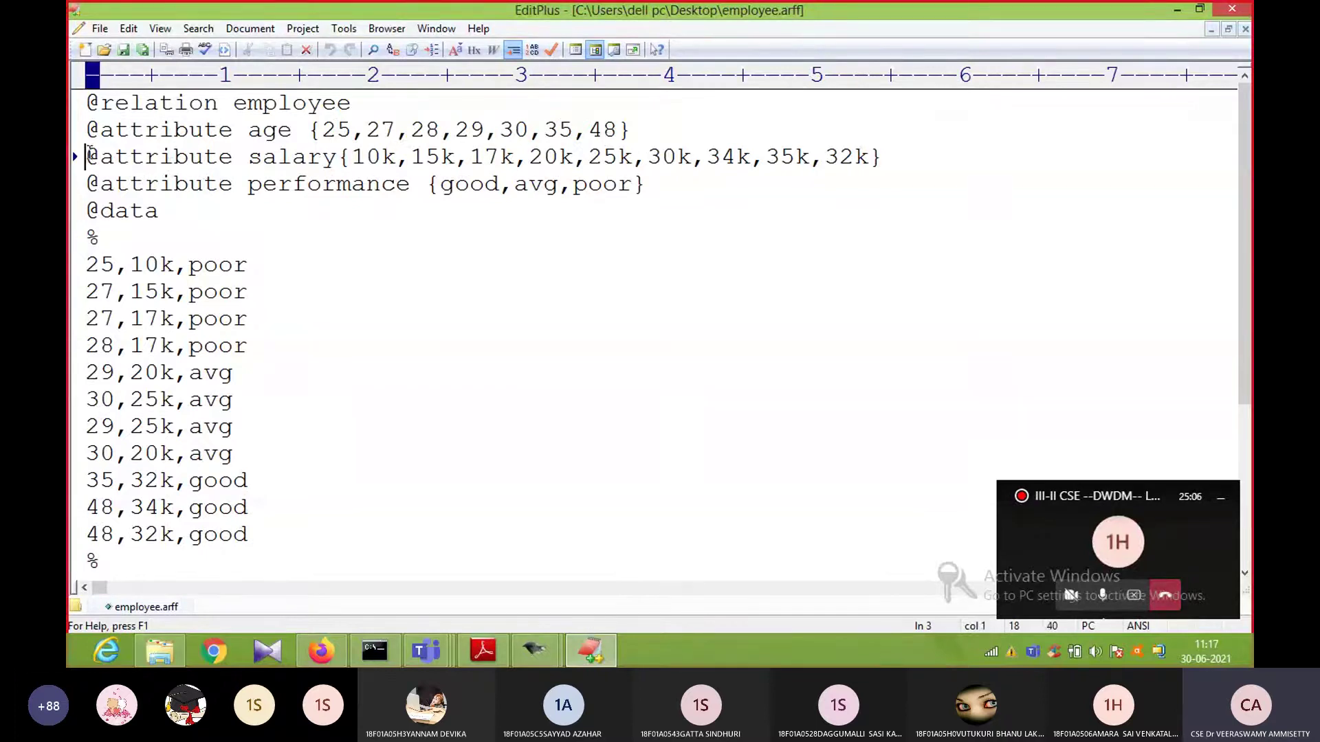
pyautogui.moveTo(88, 157); pyautogui.dragTo(340, 158)
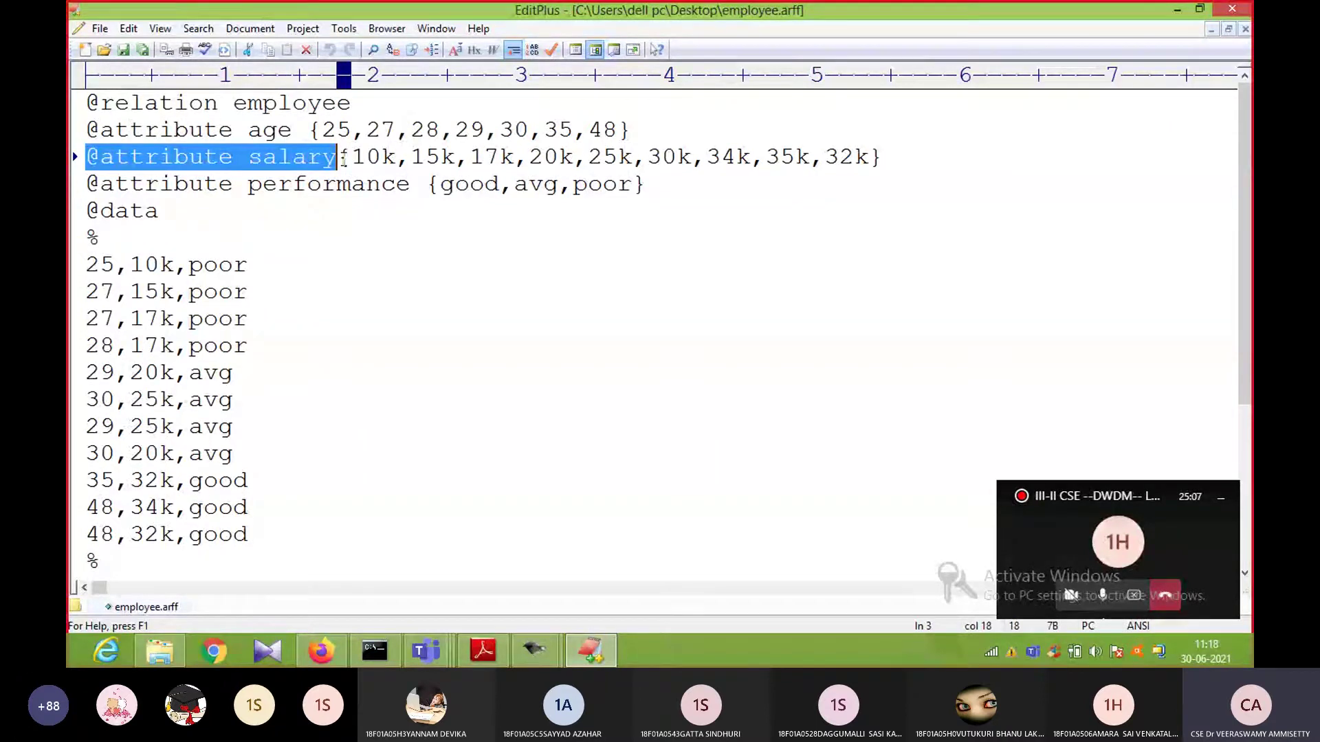
pyautogui.click(306, 155)
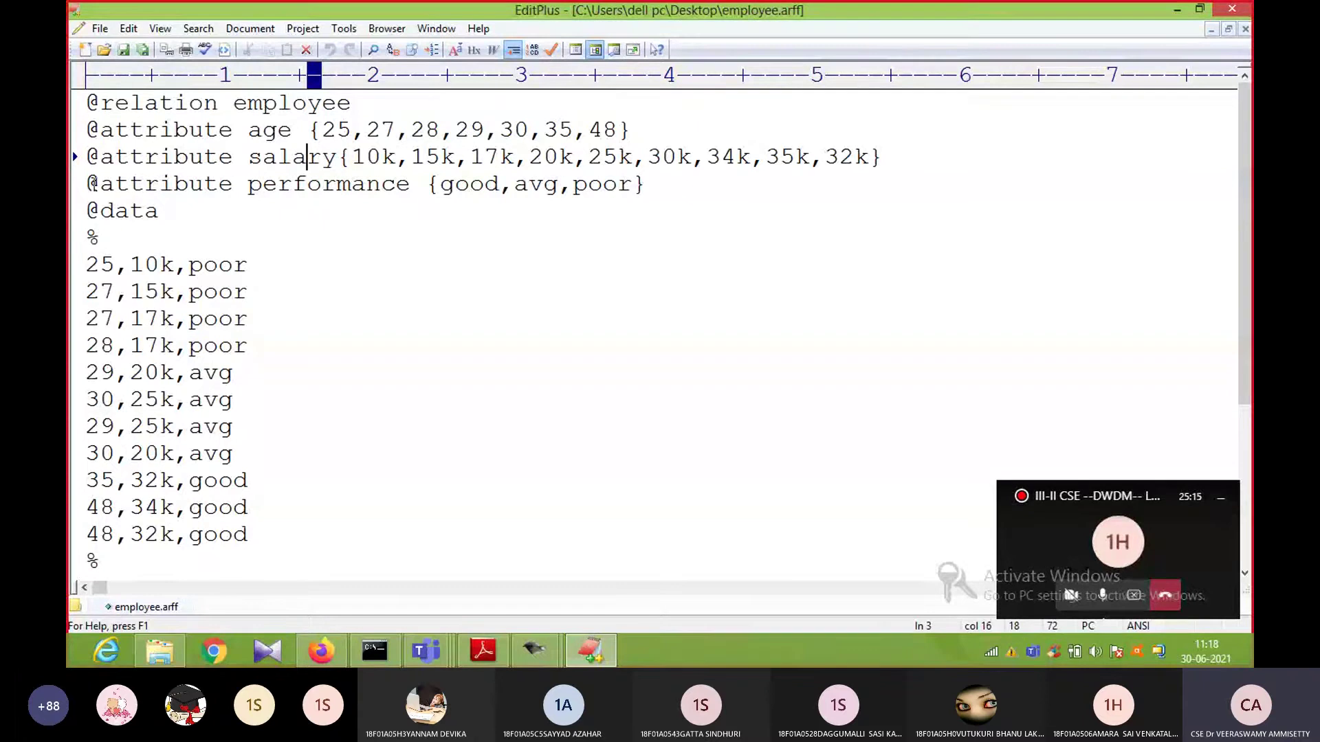
pyautogui.moveTo(89, 184); pyautogui.dragTo(355, 219)
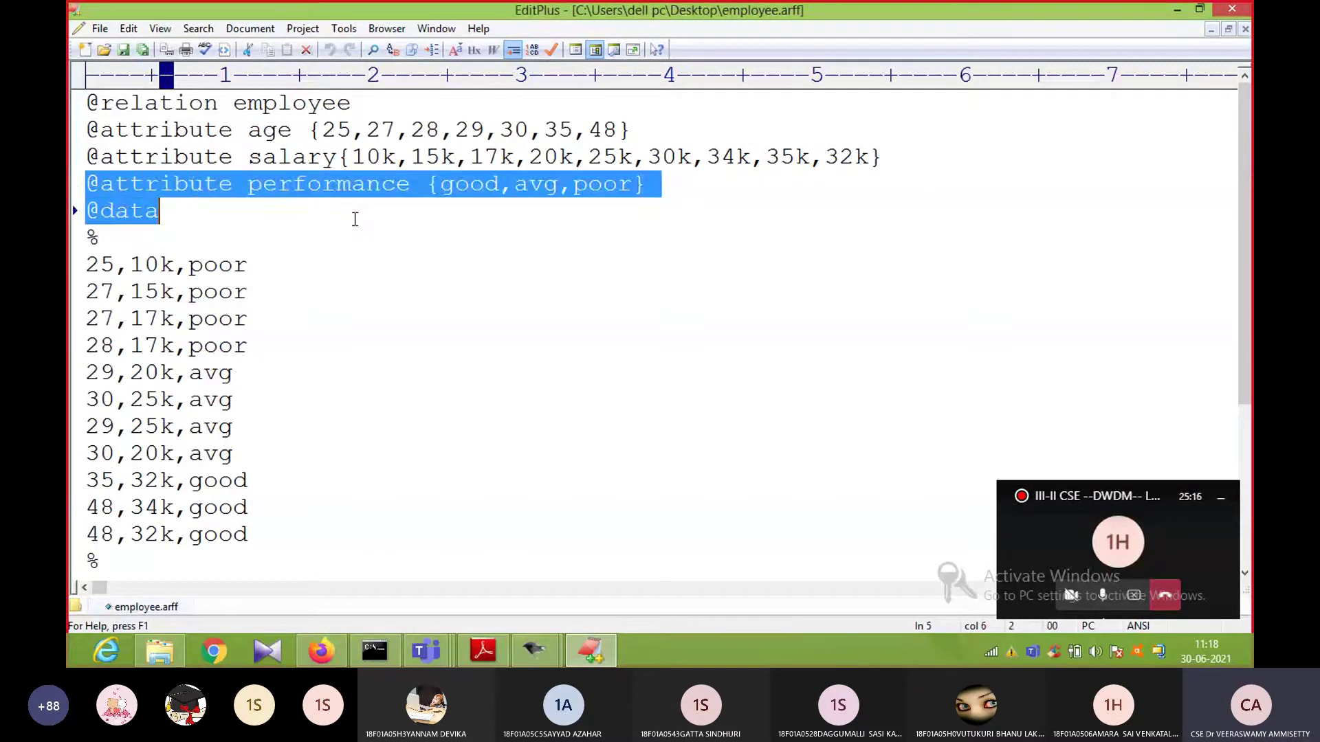
pyautogui.click(358, 209)
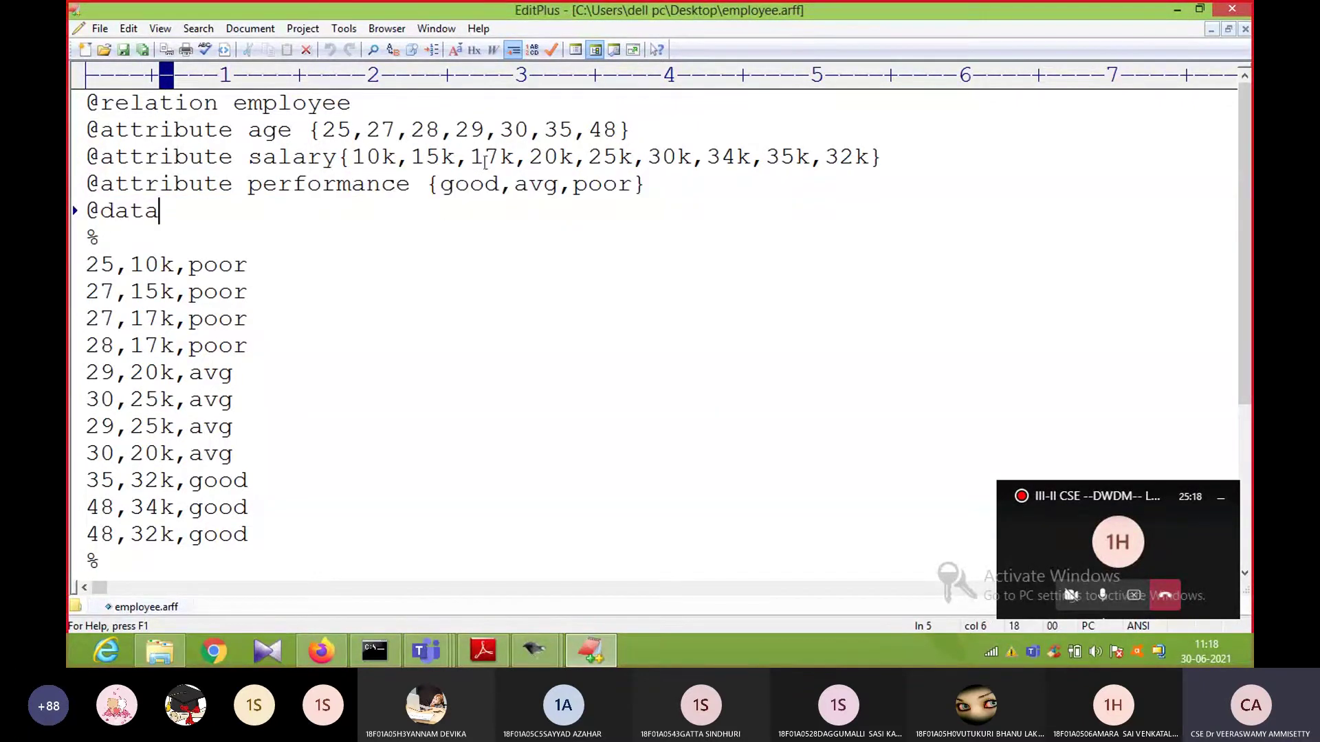
pyautogui.click(460, 186)
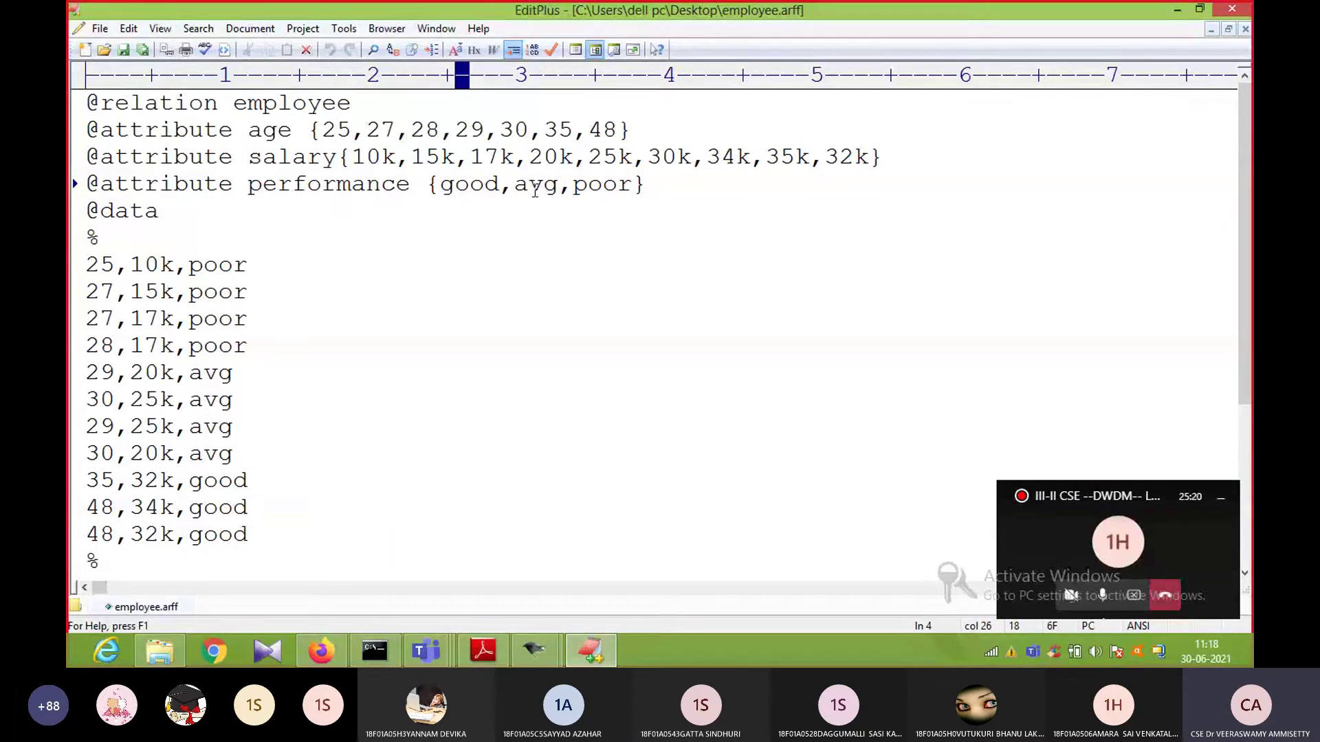
pyautogui.click(606, 191)
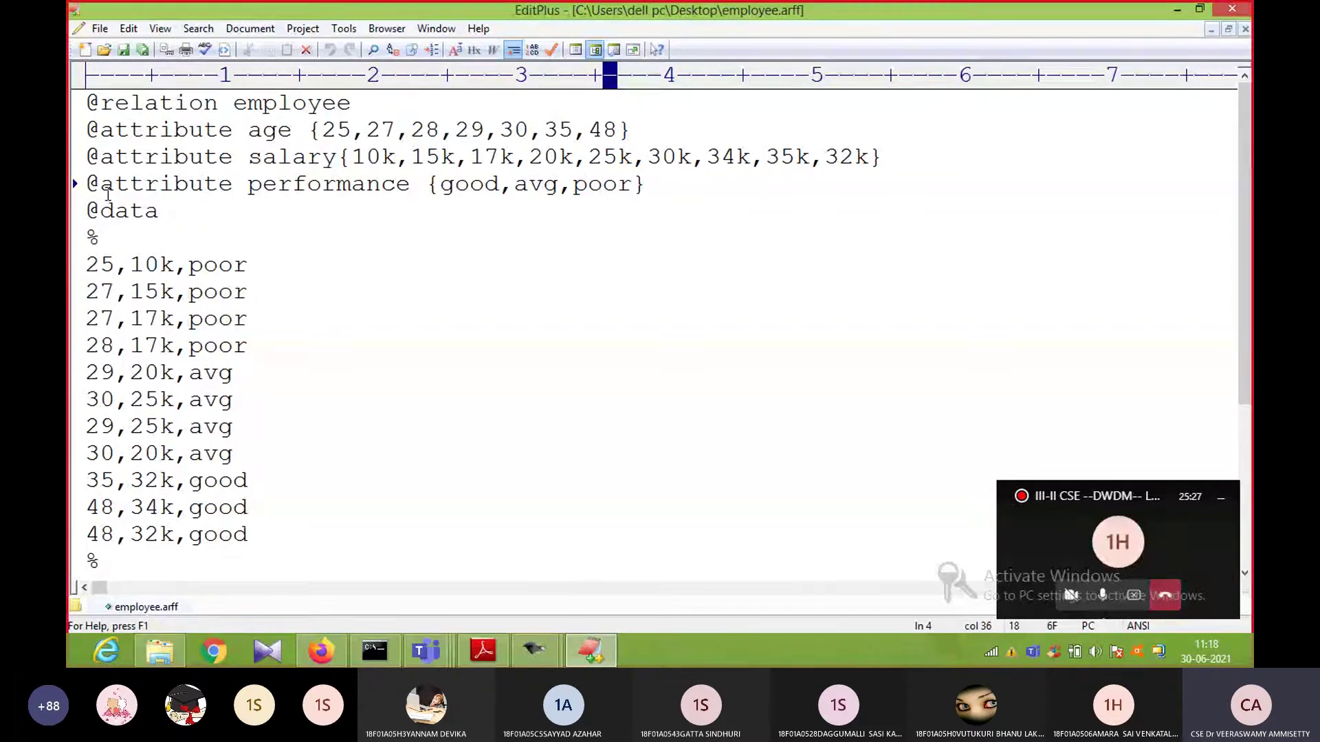
pyautogui.click(88, 265)
pyautogui.rightClick(129, 262)
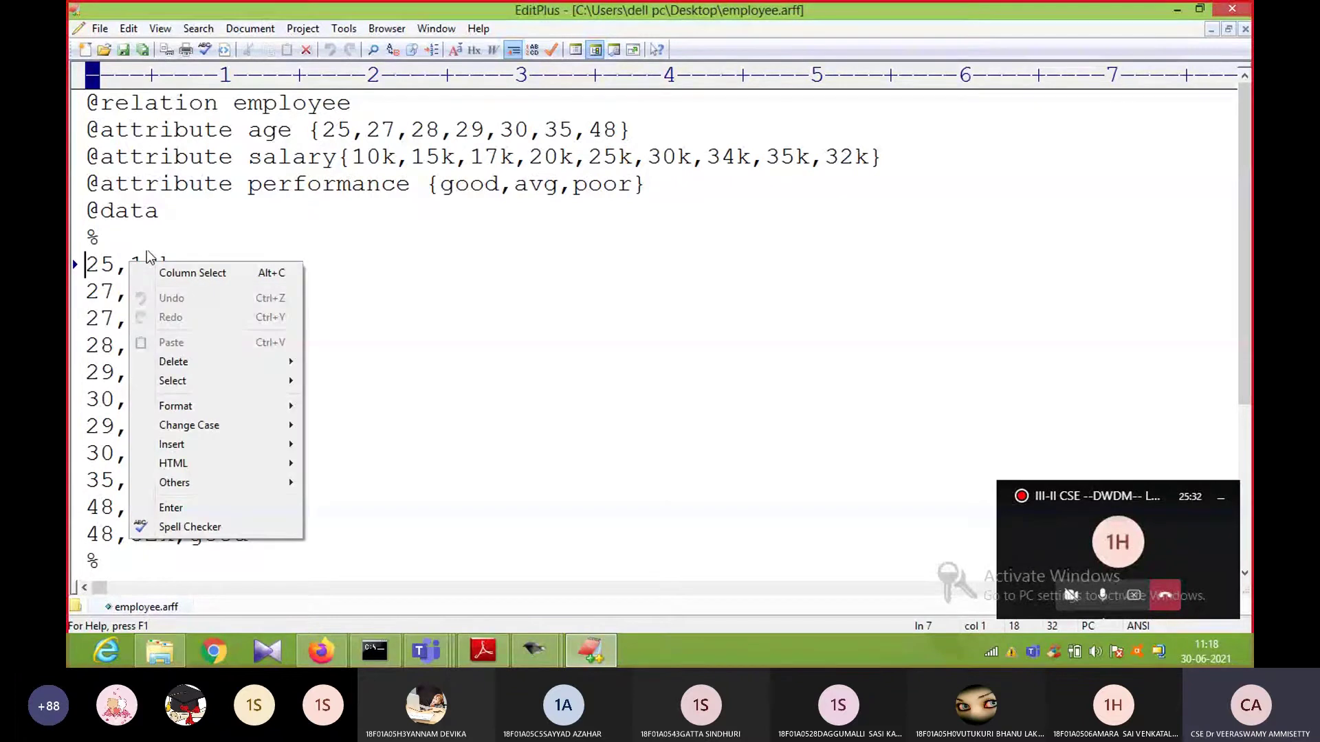
pyautogui.click(160, 249)
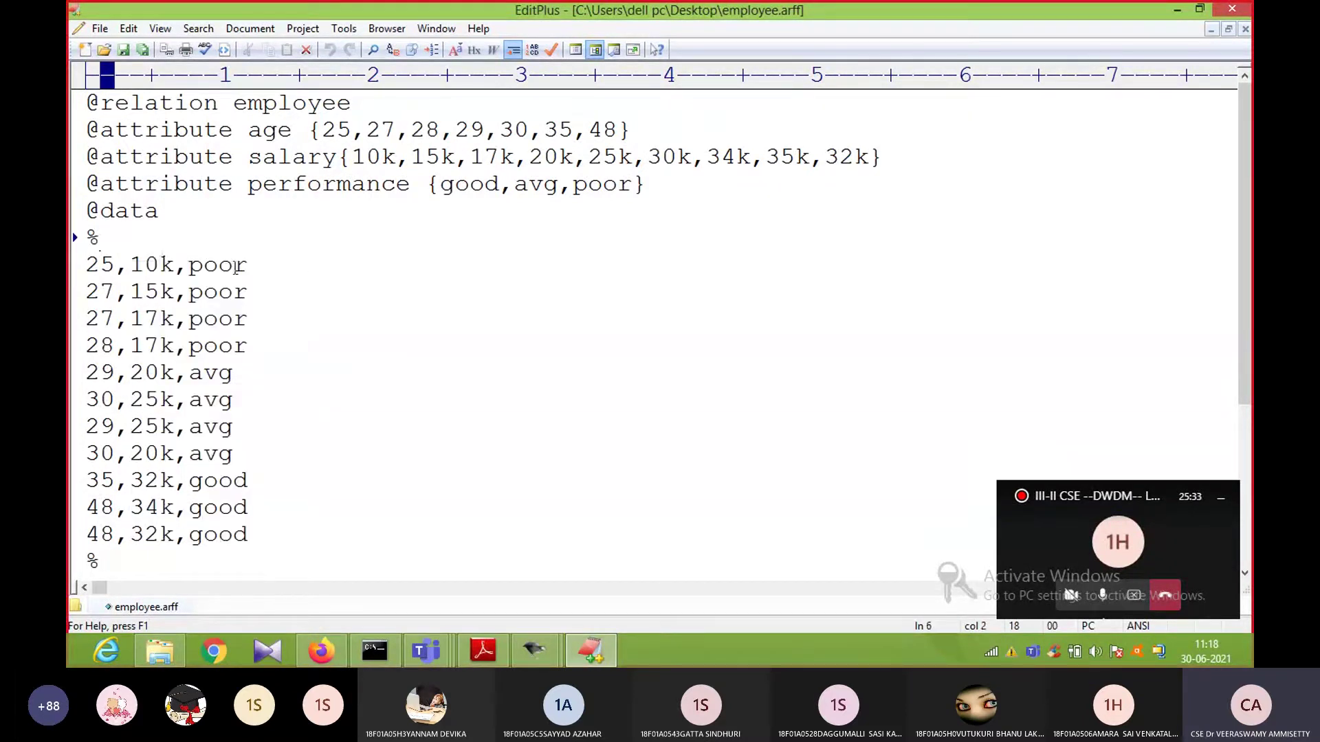
pyautogui.click(250, 267)
pyautogui.click(115, 315)
pyautogui.click(89, 293)
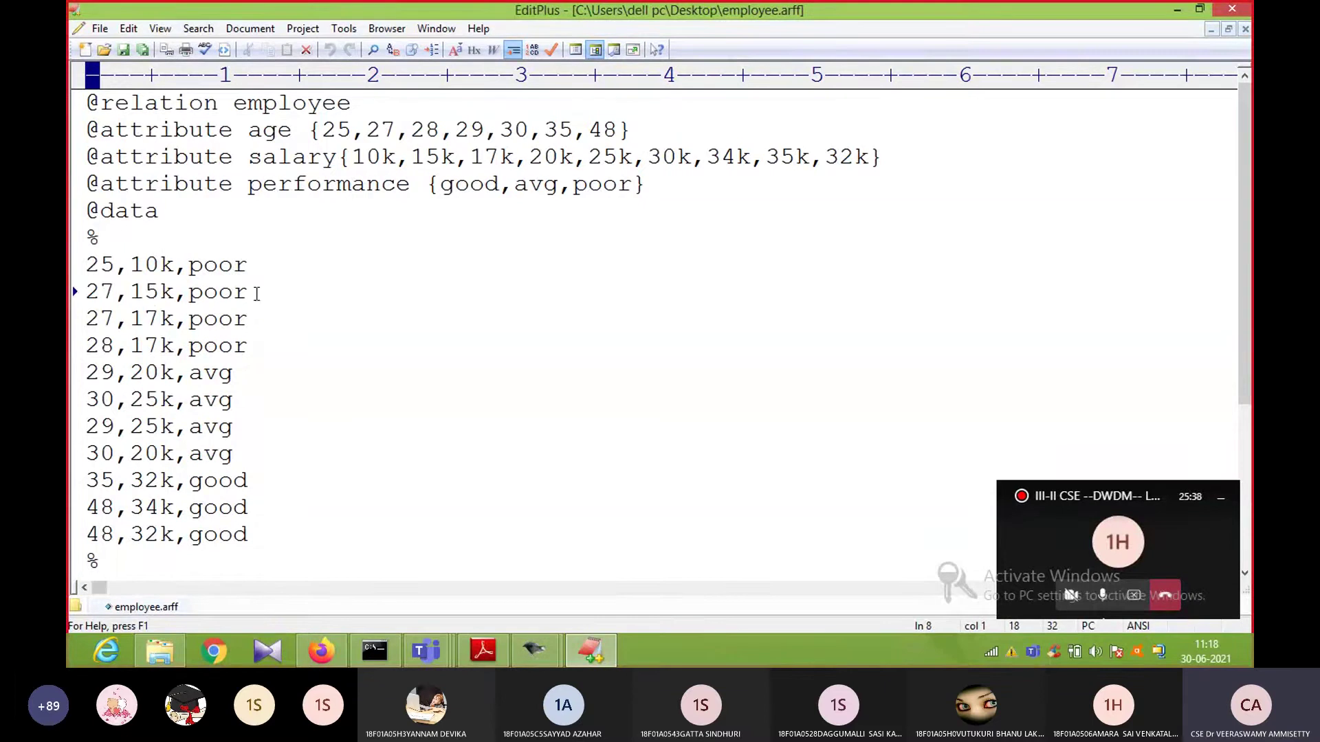
pyautogui.click(100, 319)
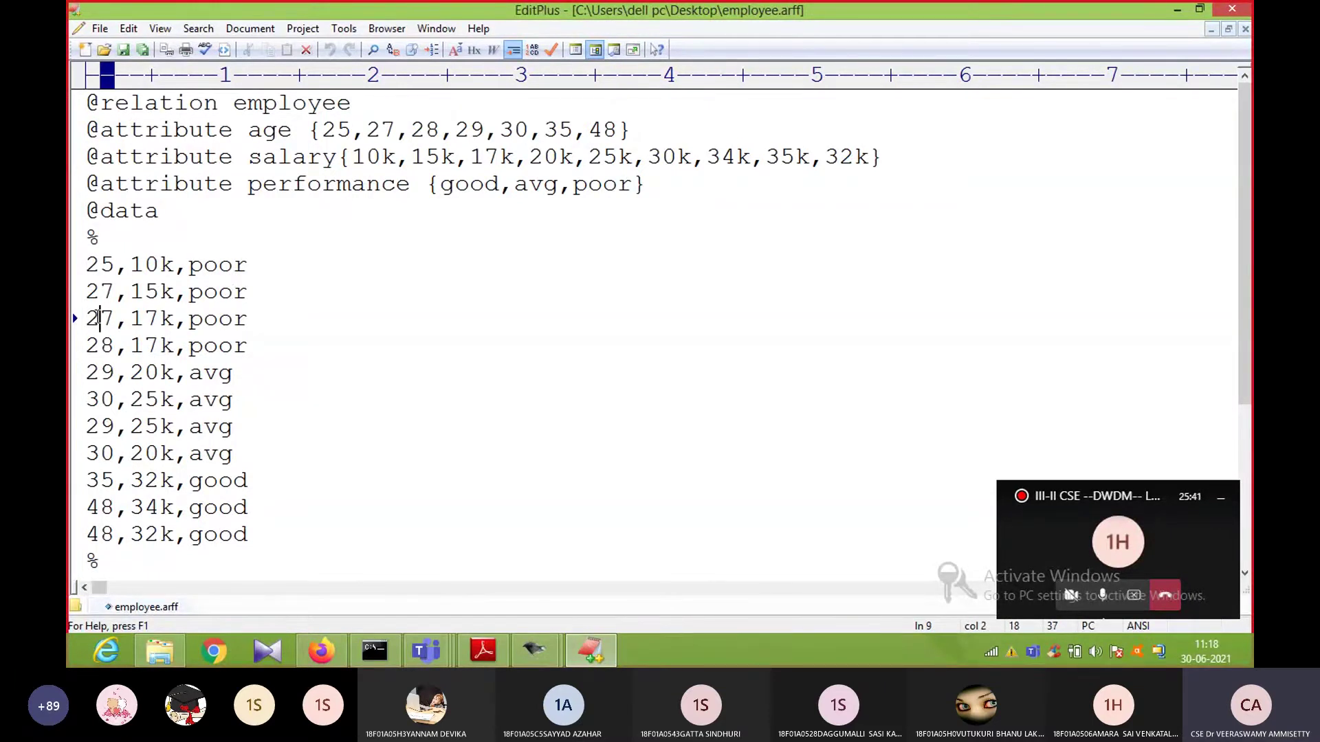
pyautogui.click(145, 318)
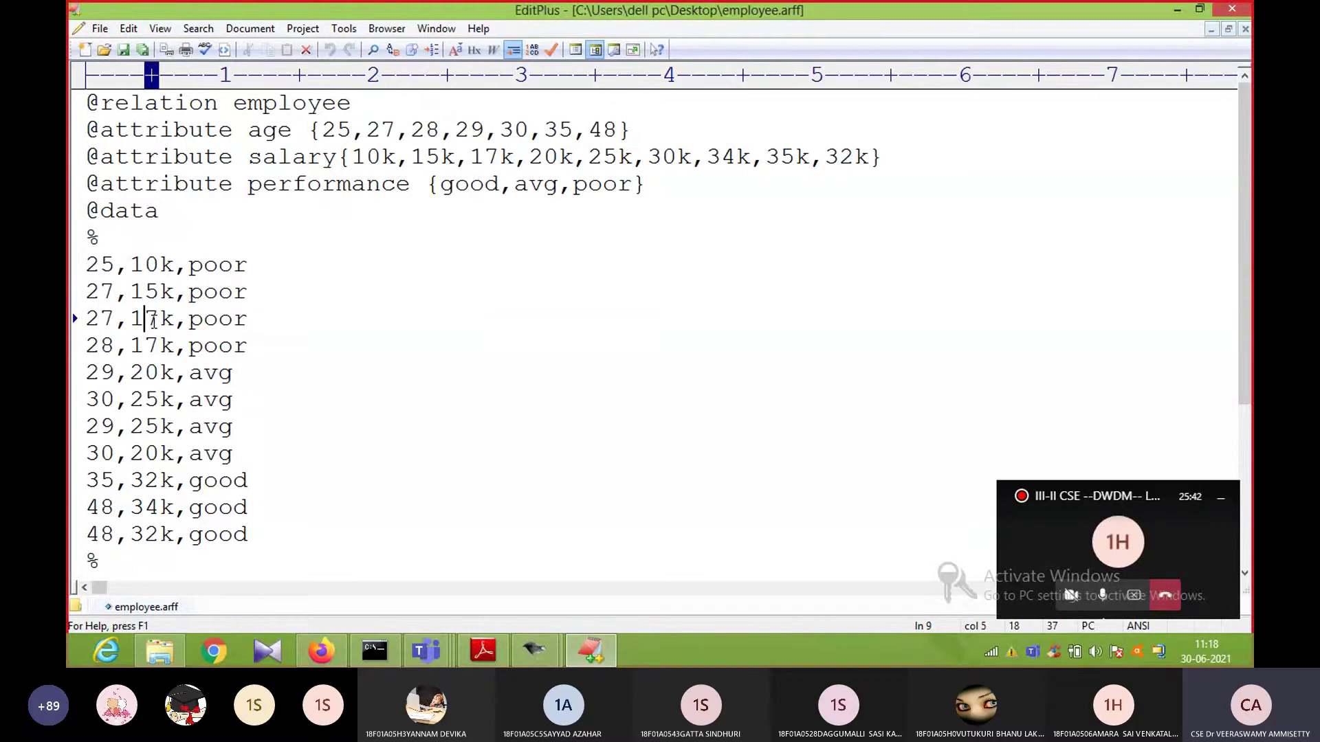
pyautogui.click(90, 341)
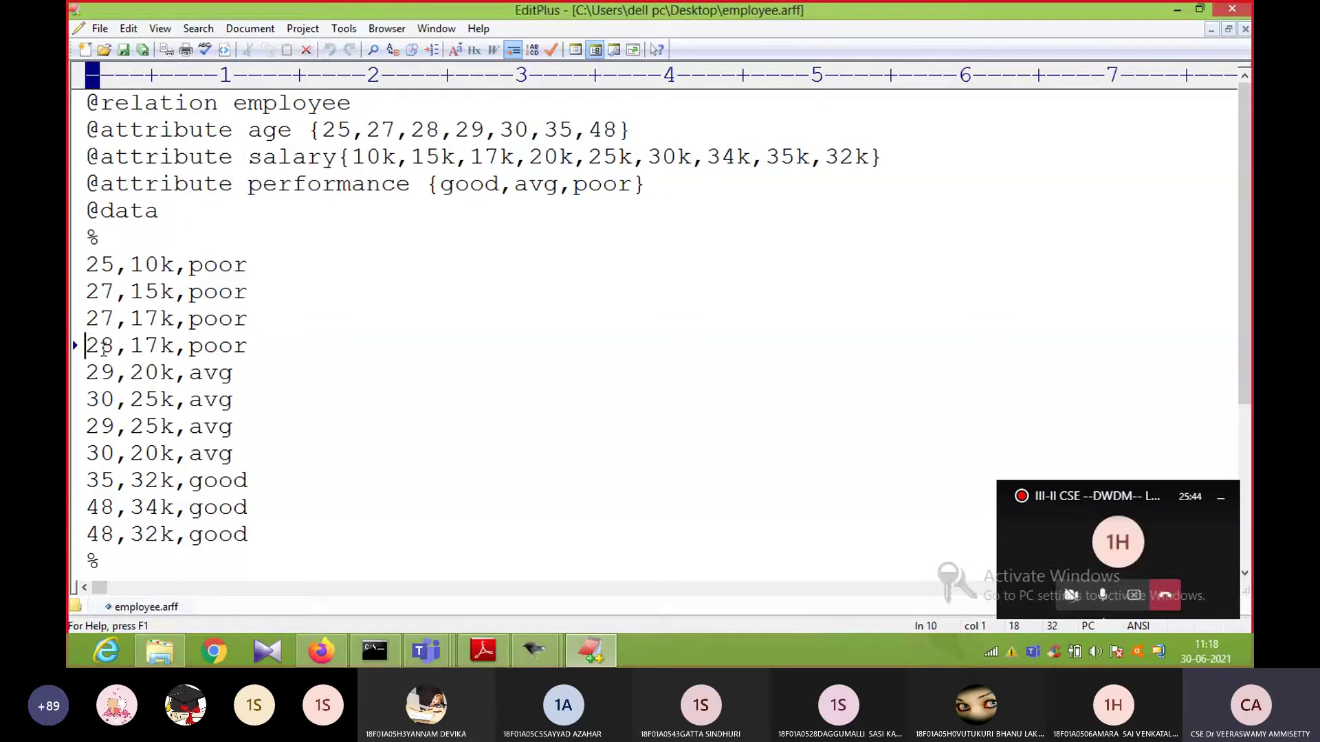
pyautogui.click(158, 348)
pyautogui.click(218, 345)
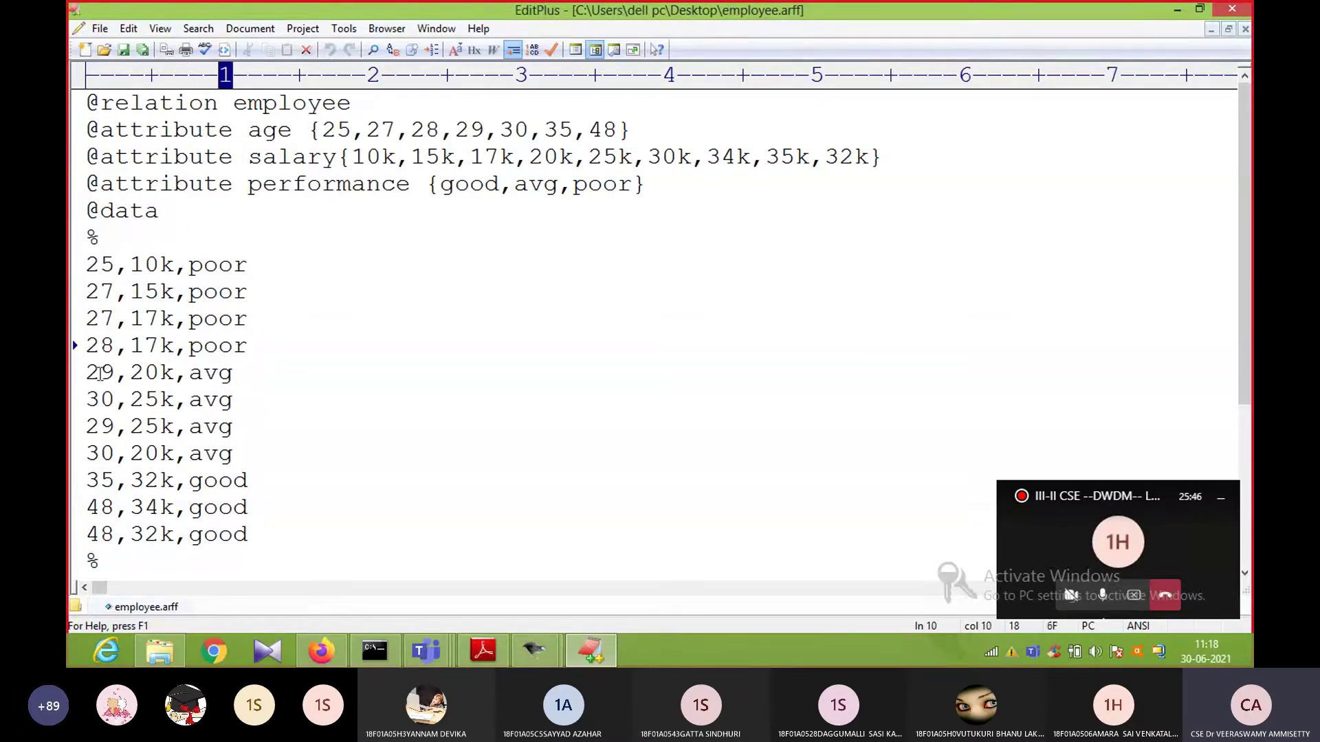
pyautogui.click(148, 372)
pyautogui.click(217, 371)
# - Add the data record 35,20k,poor on a new line after the last row 48,32k,good
pyautogui.click(258, 534)
pyautogui.press('Return')
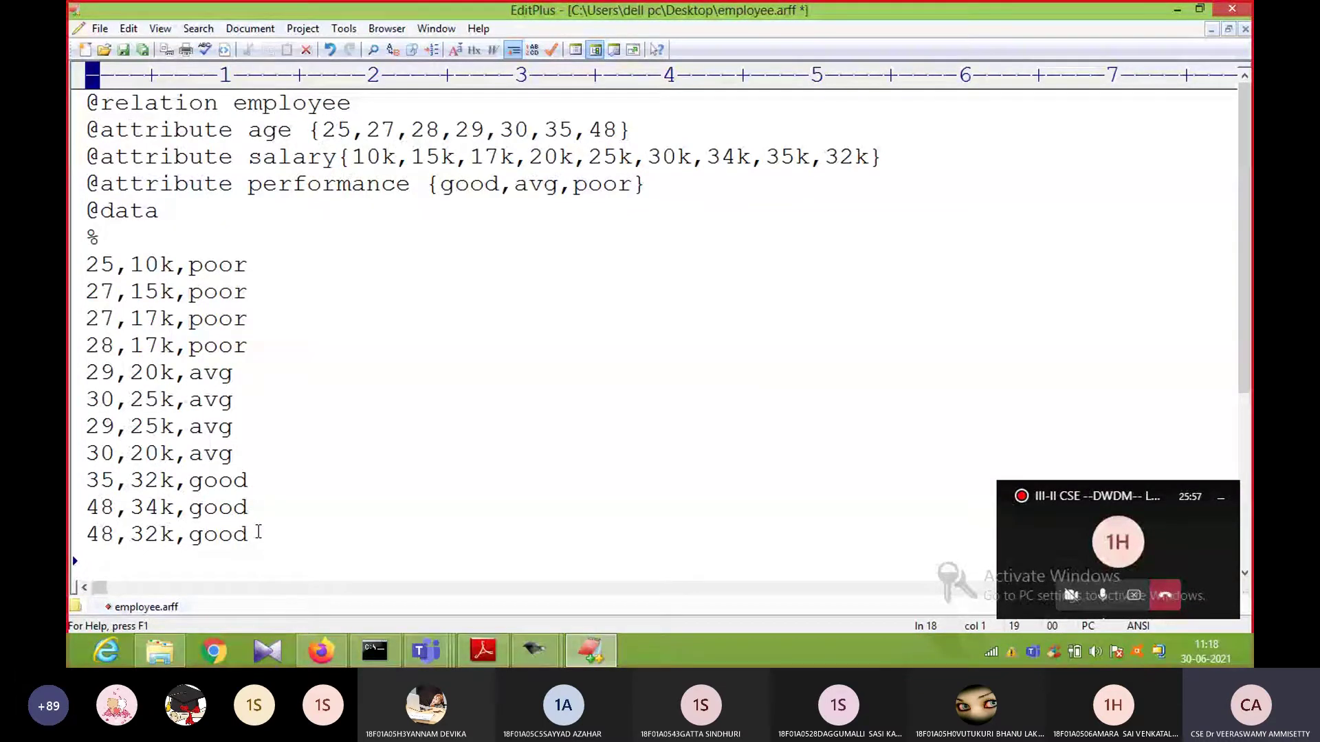
pyautogui.write('35,')
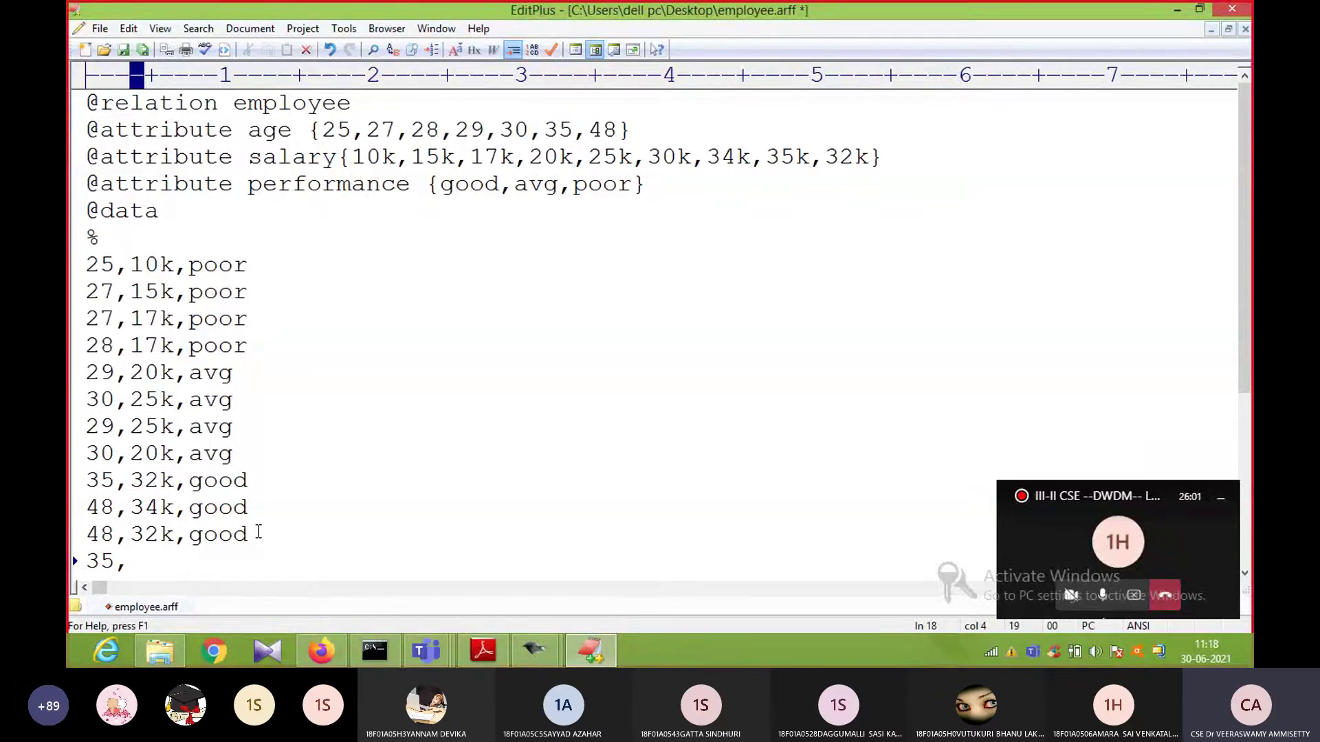
pyautogui.write('20k')
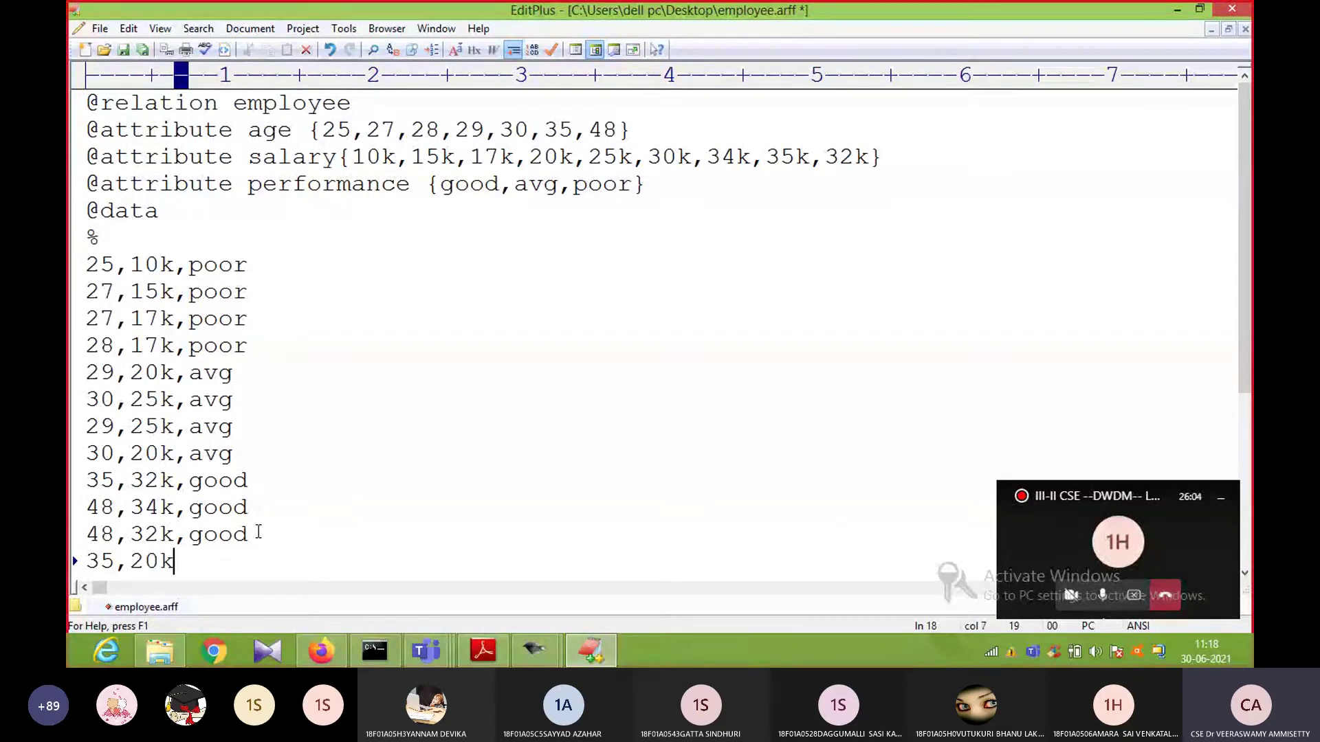
pyautogui.write(',')
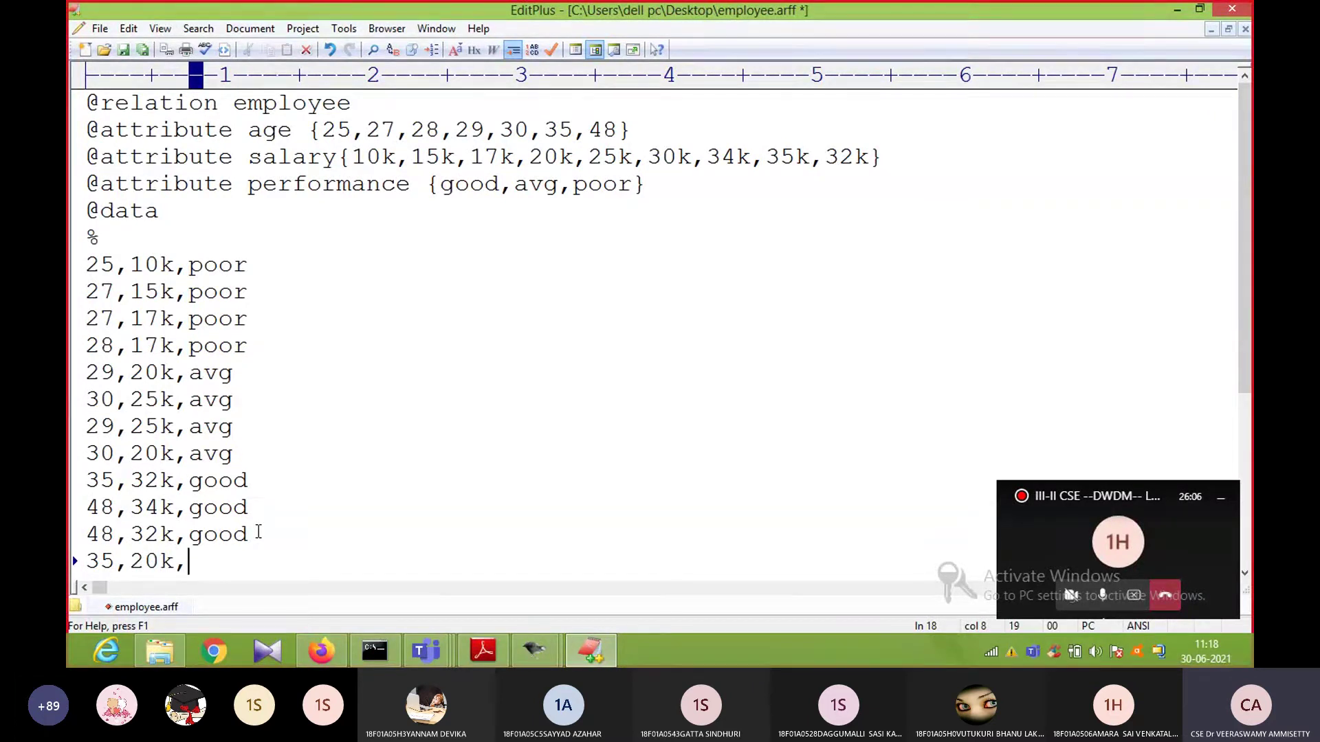
pyautogui.write('poor')
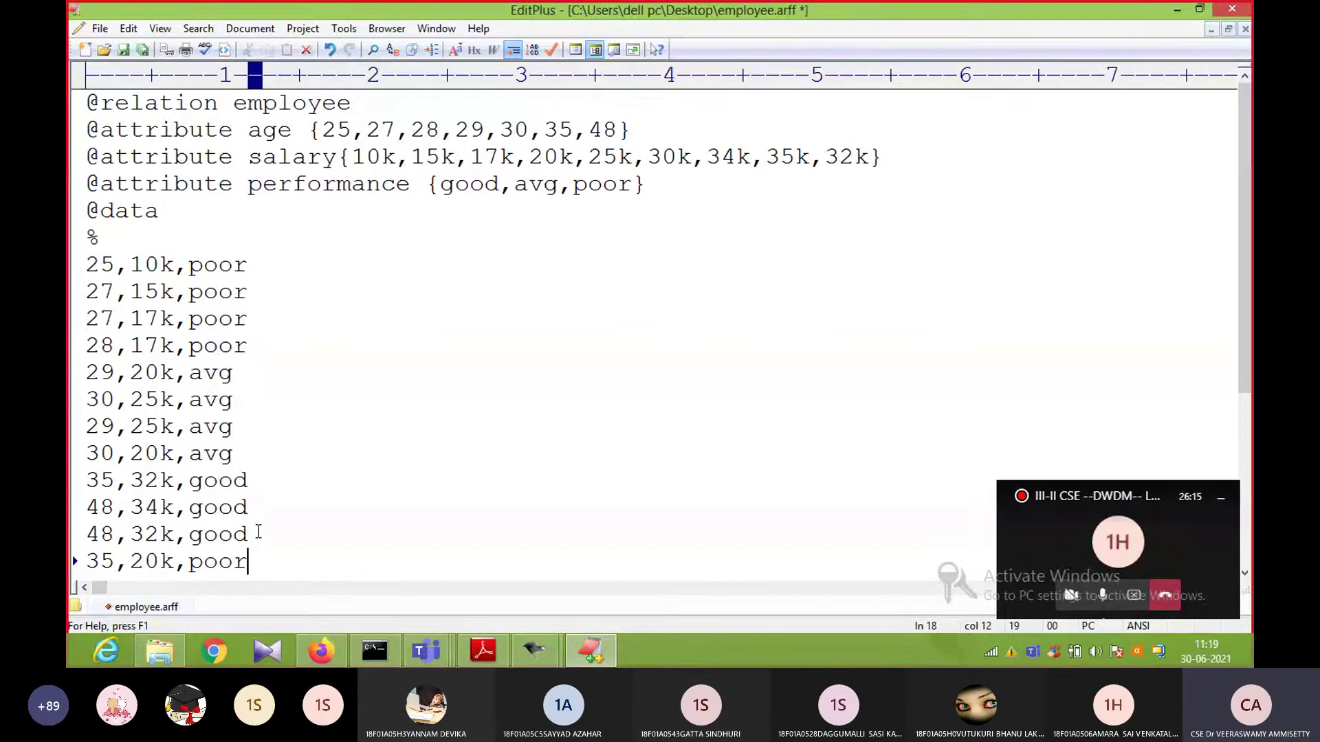
pyautogui.press('Return')
pyautogui.write('%')
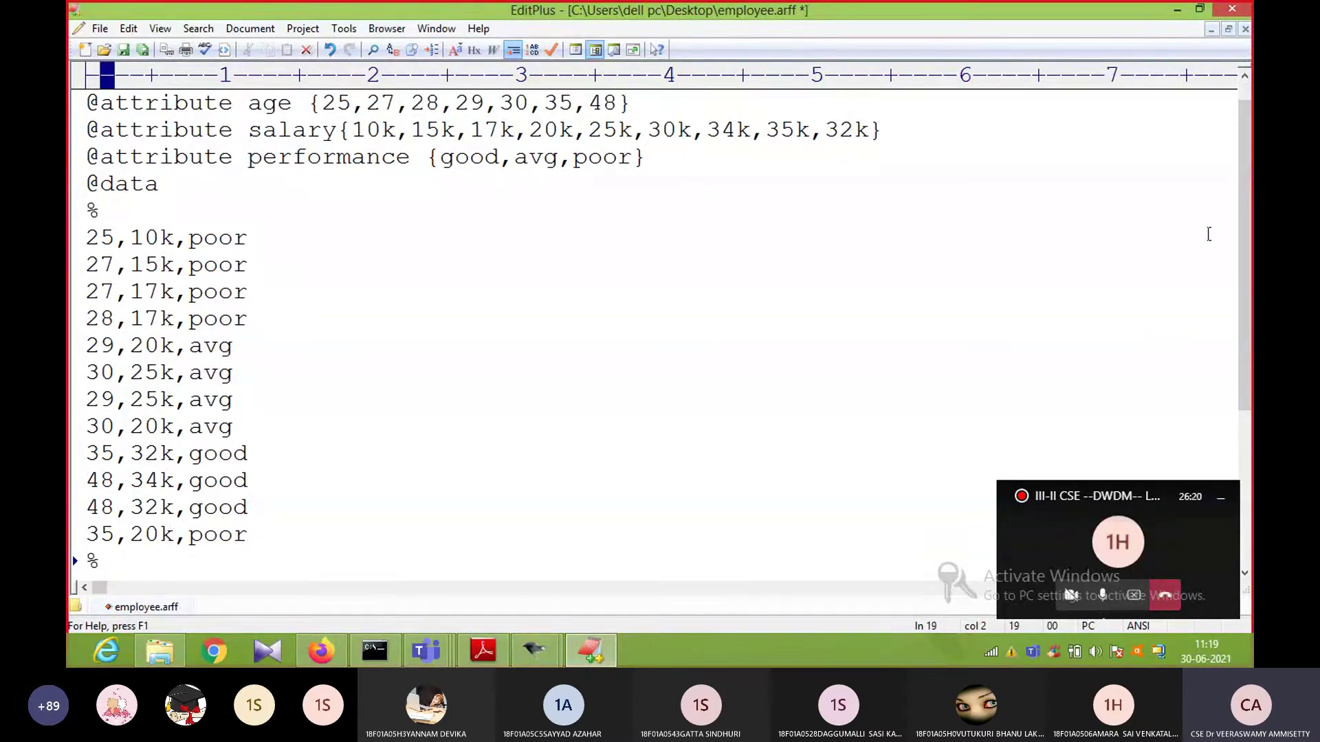
# - Save the dataset to the desktop as employee.arff with file type All Files, replace the existing file, and close the editor
pyautogui.scroll(1, 1240, 242)
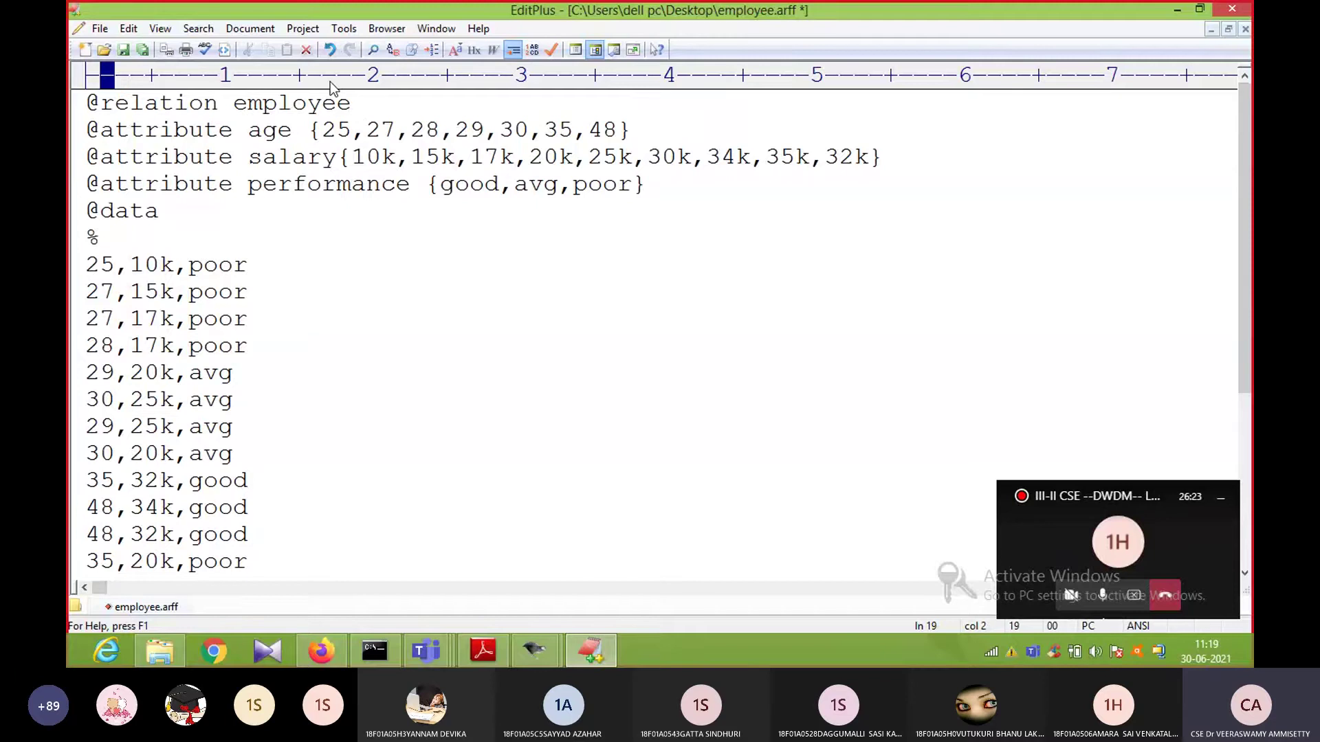
pyautogui.click(99, 28)
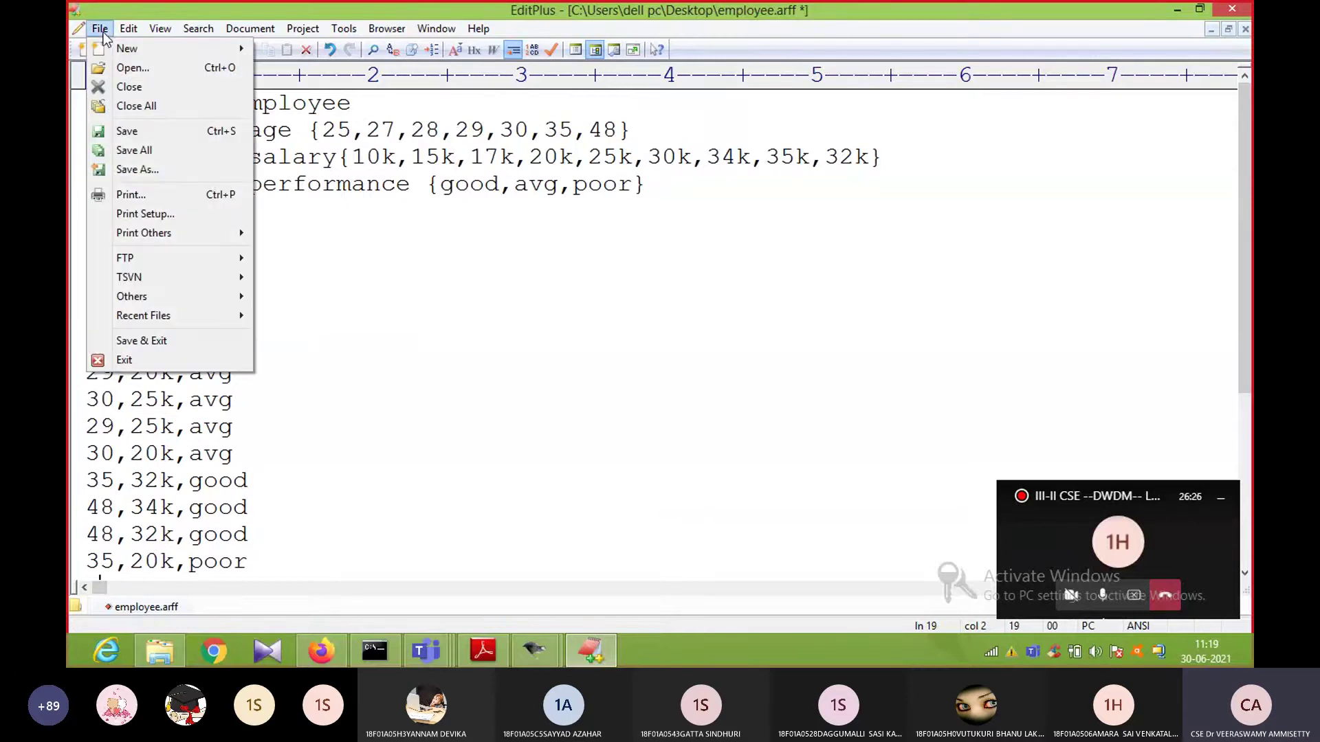
pyautogui.click(136, 170)
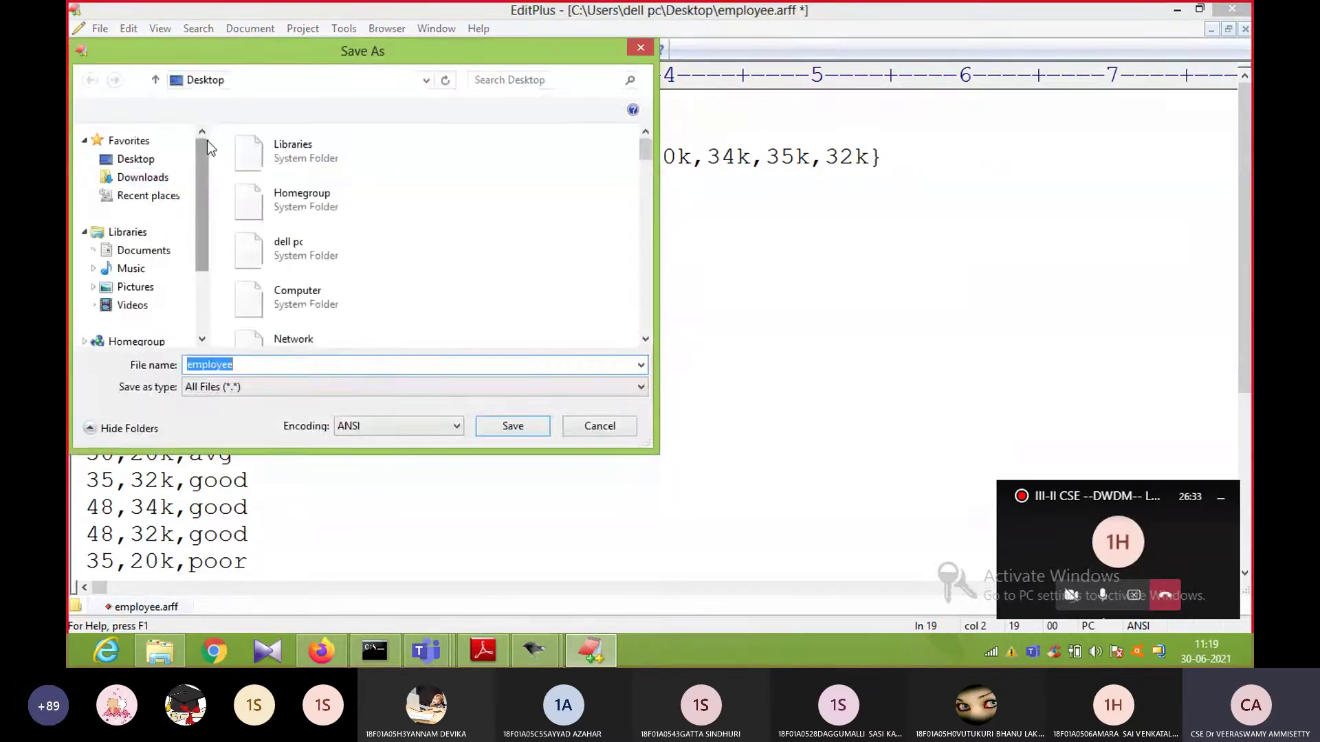
pyautogui.click(148, 163)
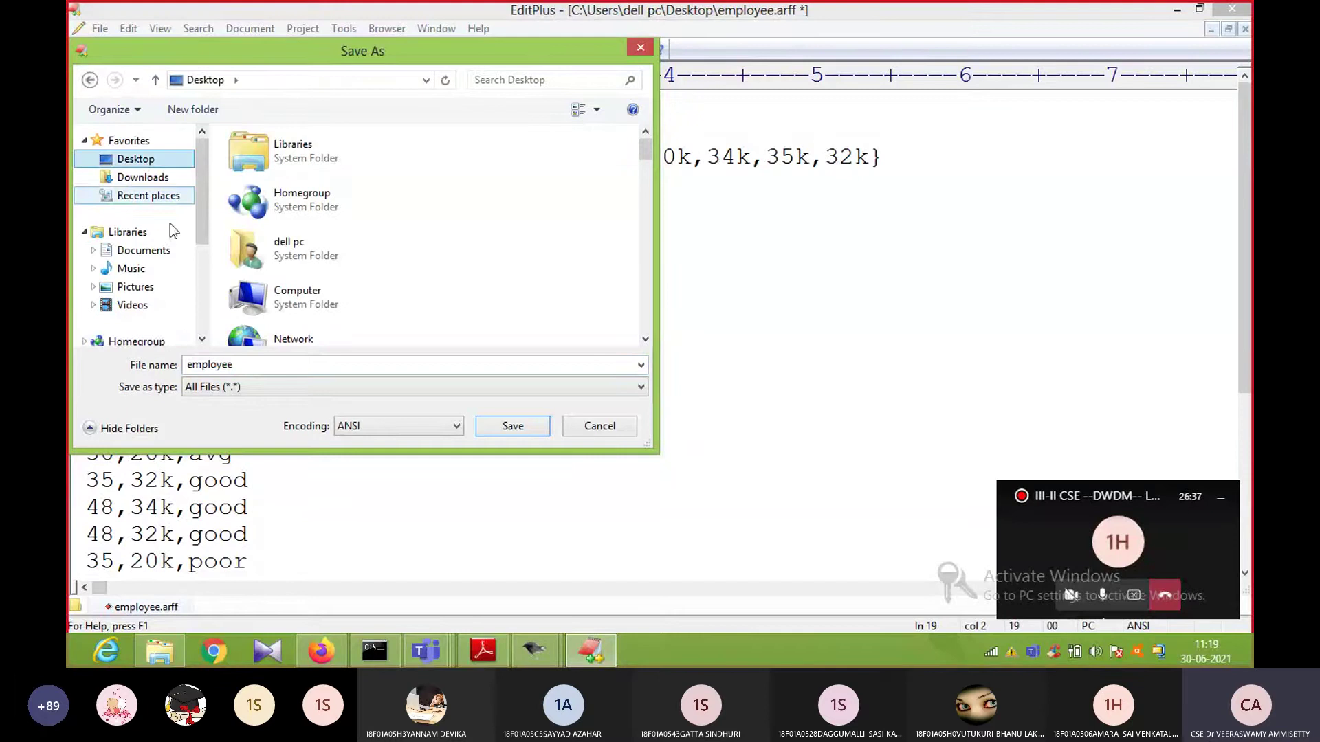
pyautogui.click(256, 365)
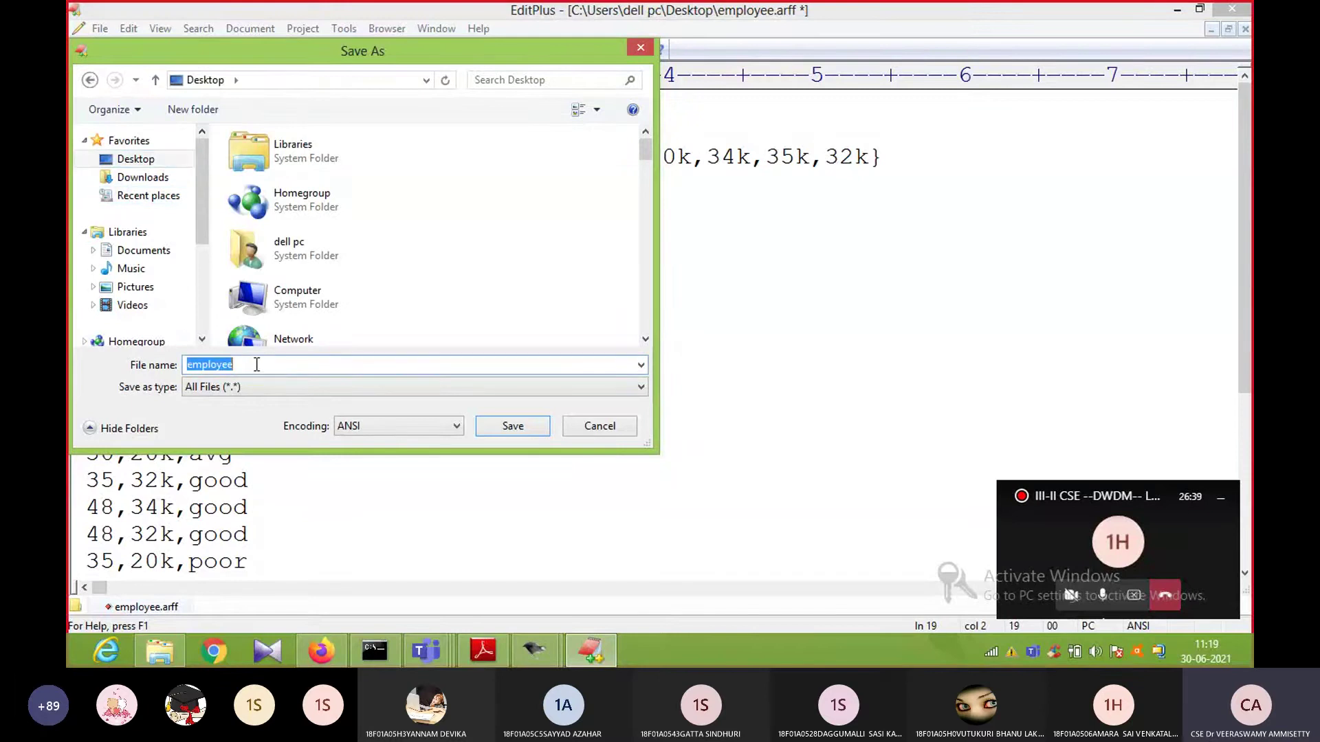
pyautogui.click(256, 364)
pyautogui.write('.arff')
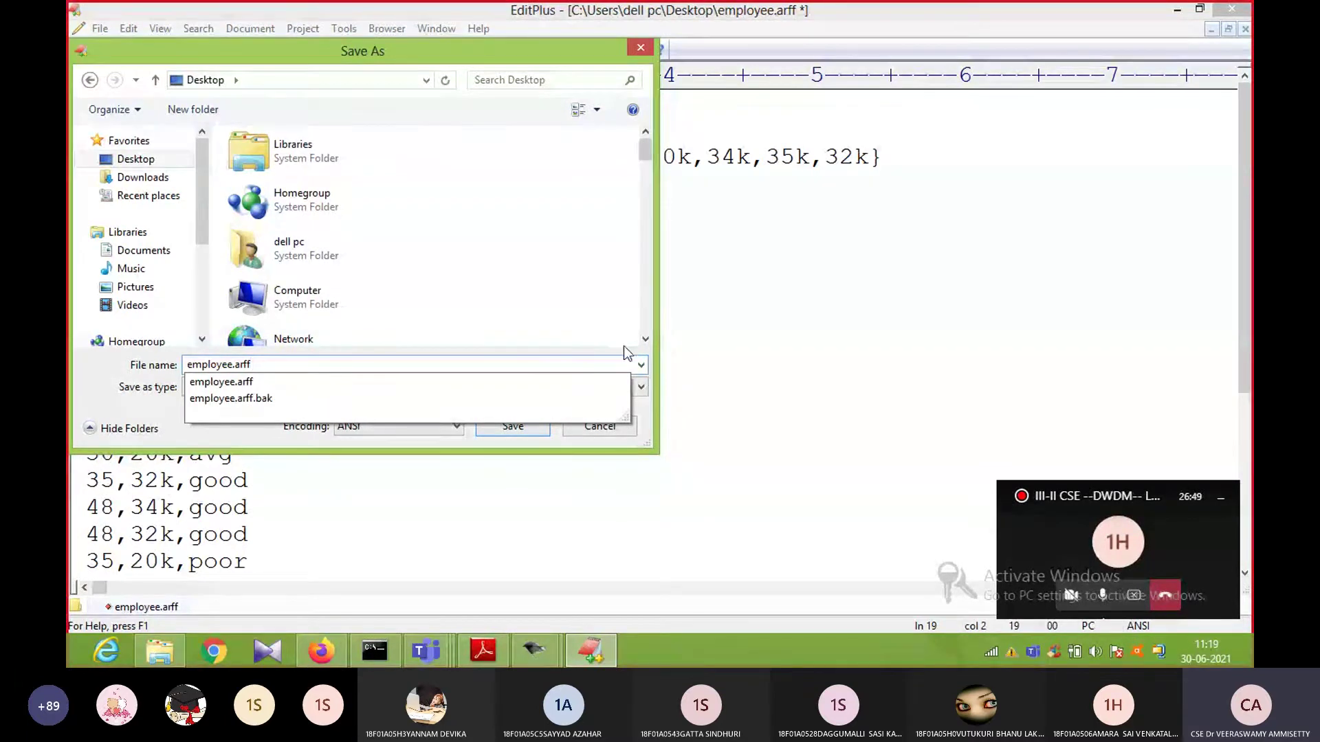
pyautogui.click(718, 382)
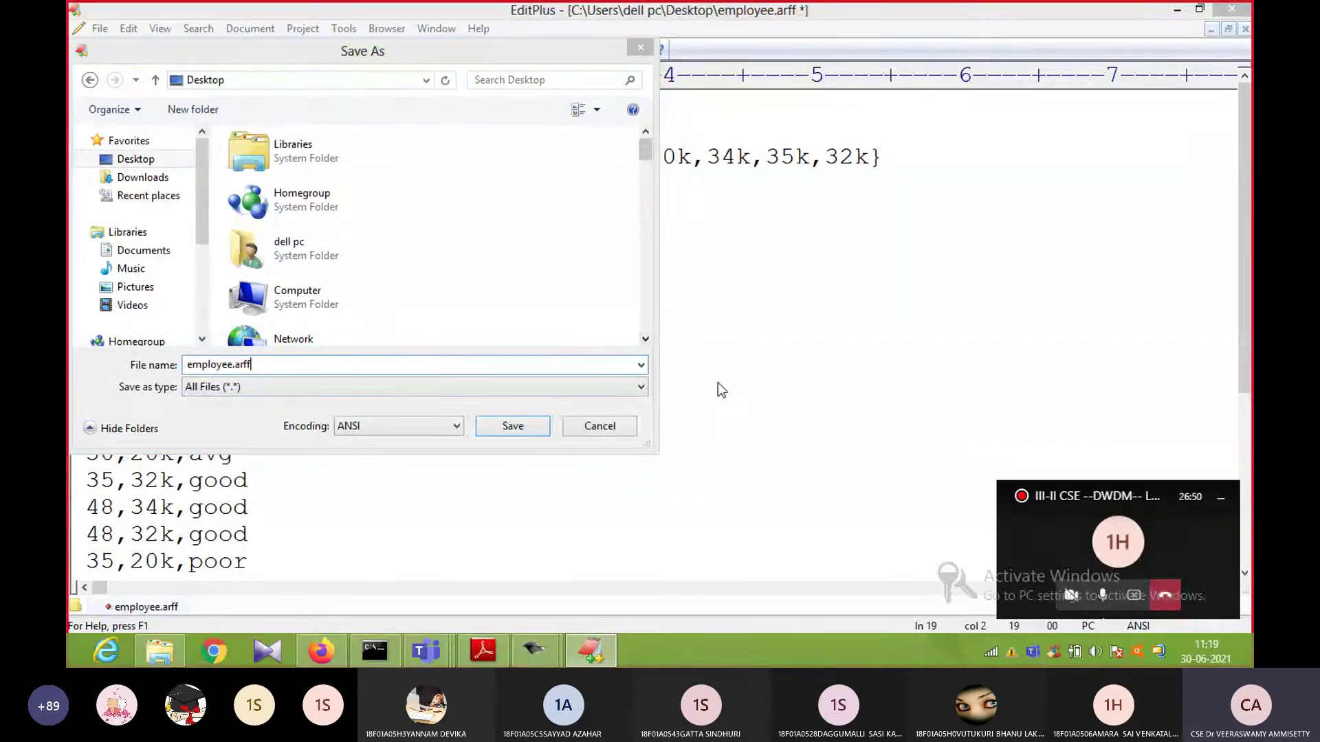
pyautogui.click(251, 388)
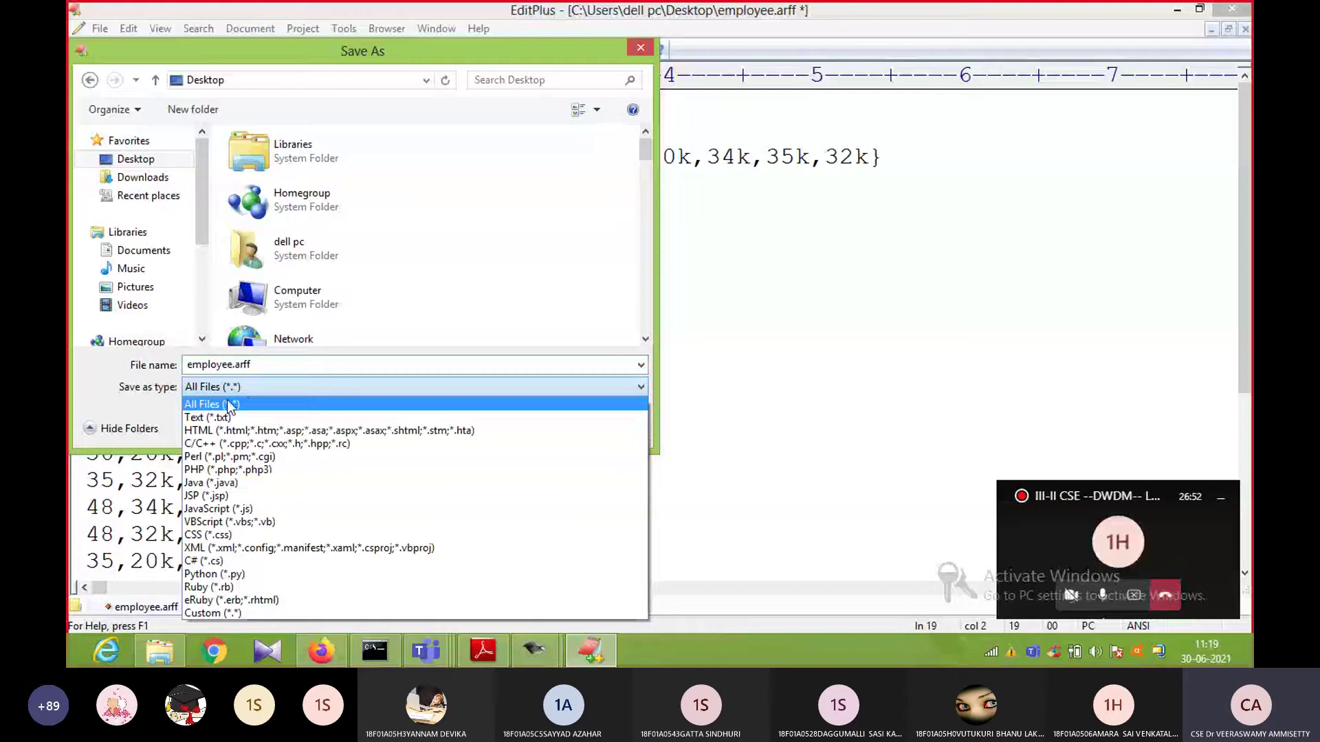
pyautogui.click(229, 405)
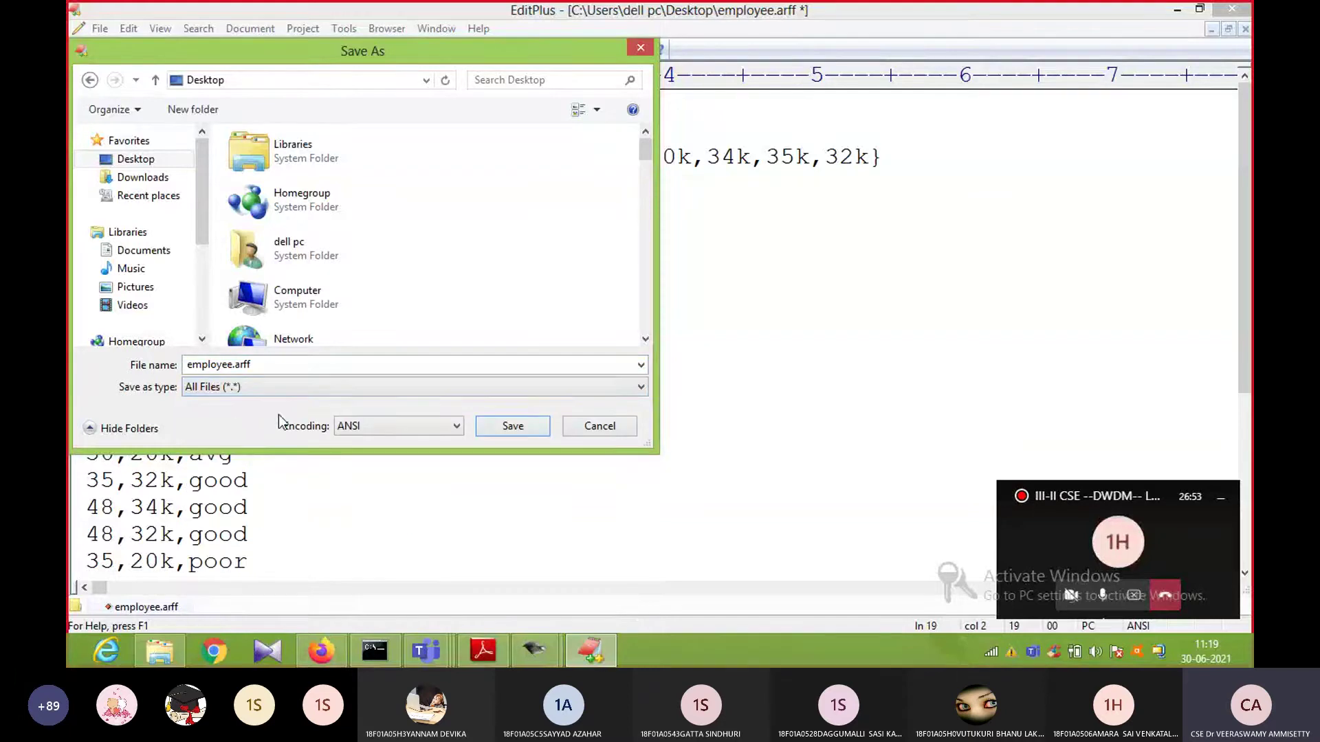
pyautogui.click(509, 426)
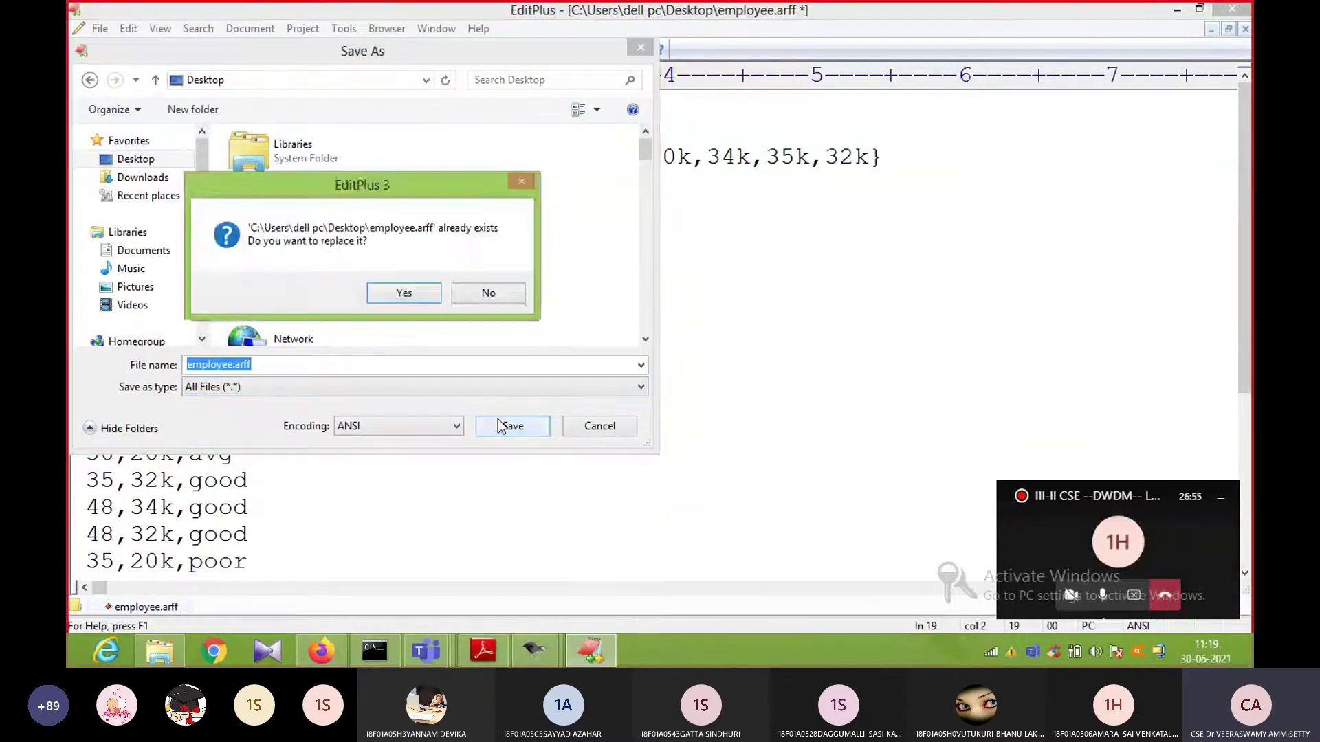
pyautogui.click(412, 294)
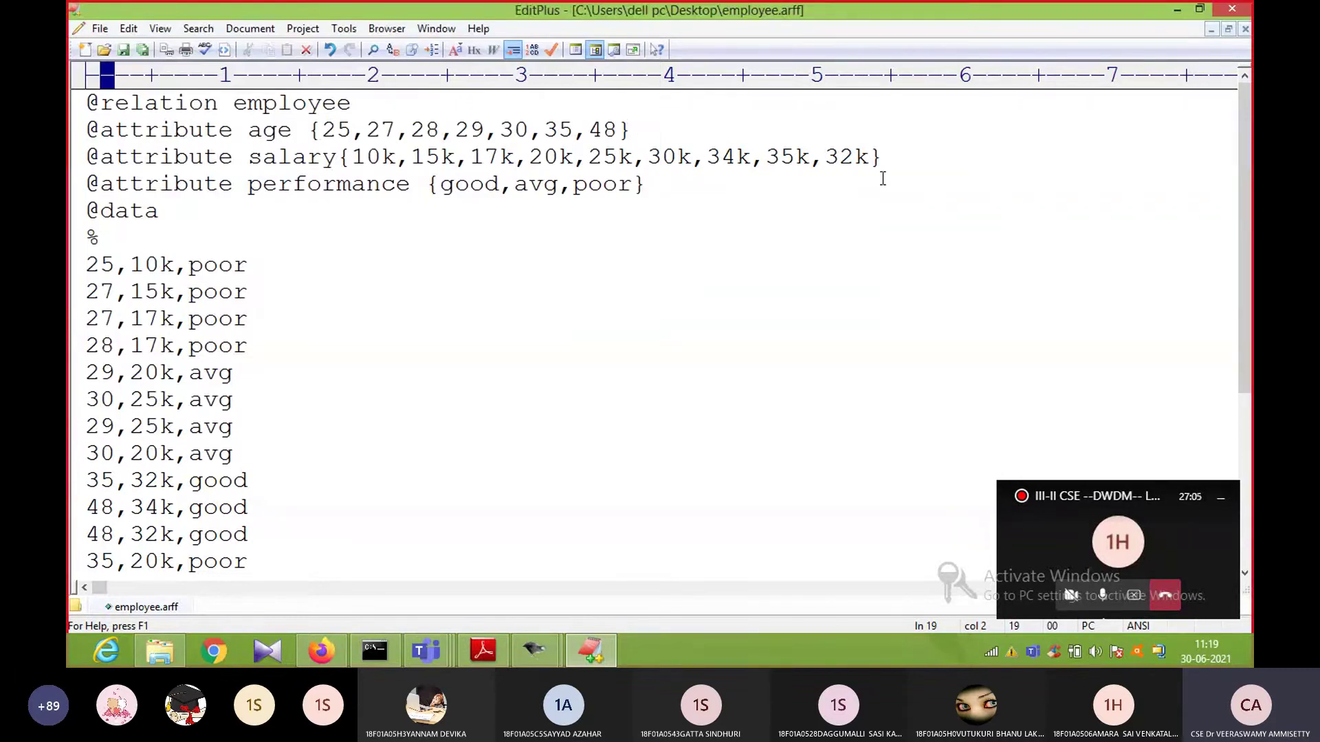
pyautogui.click(1235, 10)
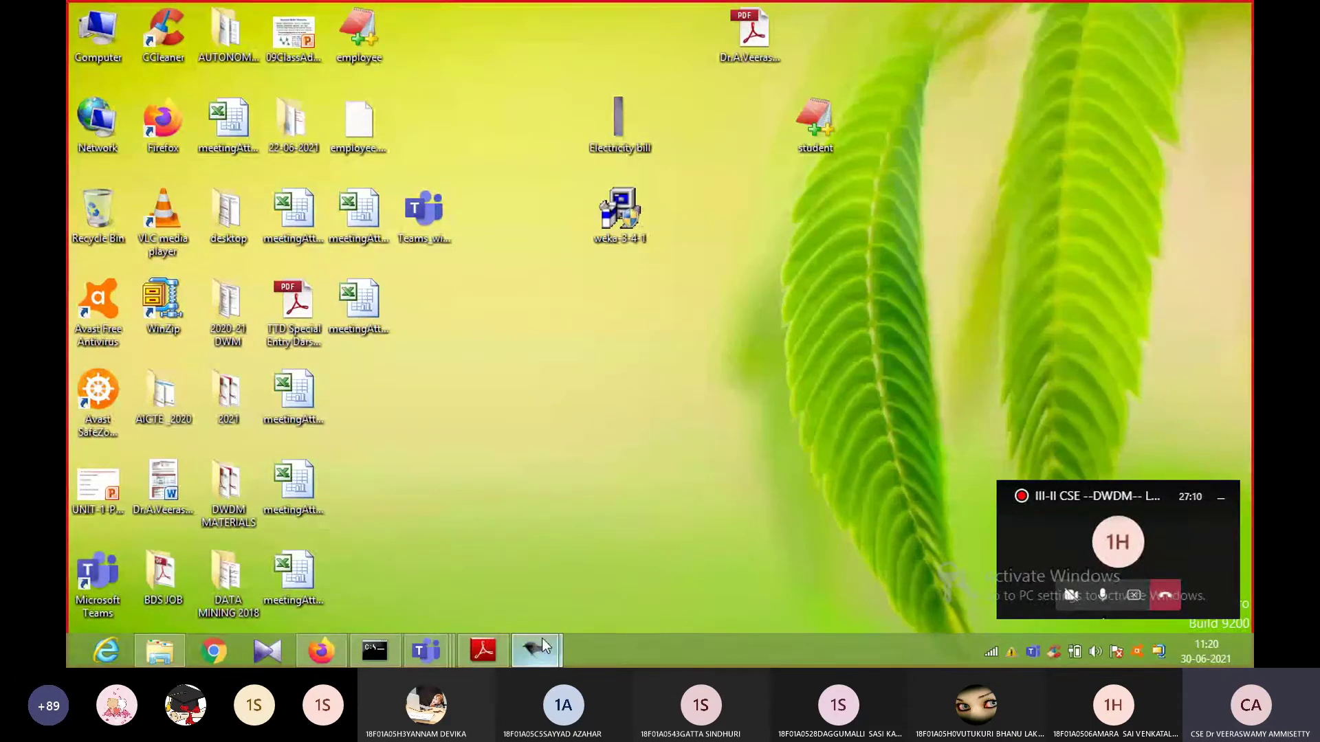
# - Switch to the Weka Explorer and load employee.arff from the desktop as the current dataset
pyautogui.moveTo(542, 640)
pyautogui.click(605, 559)
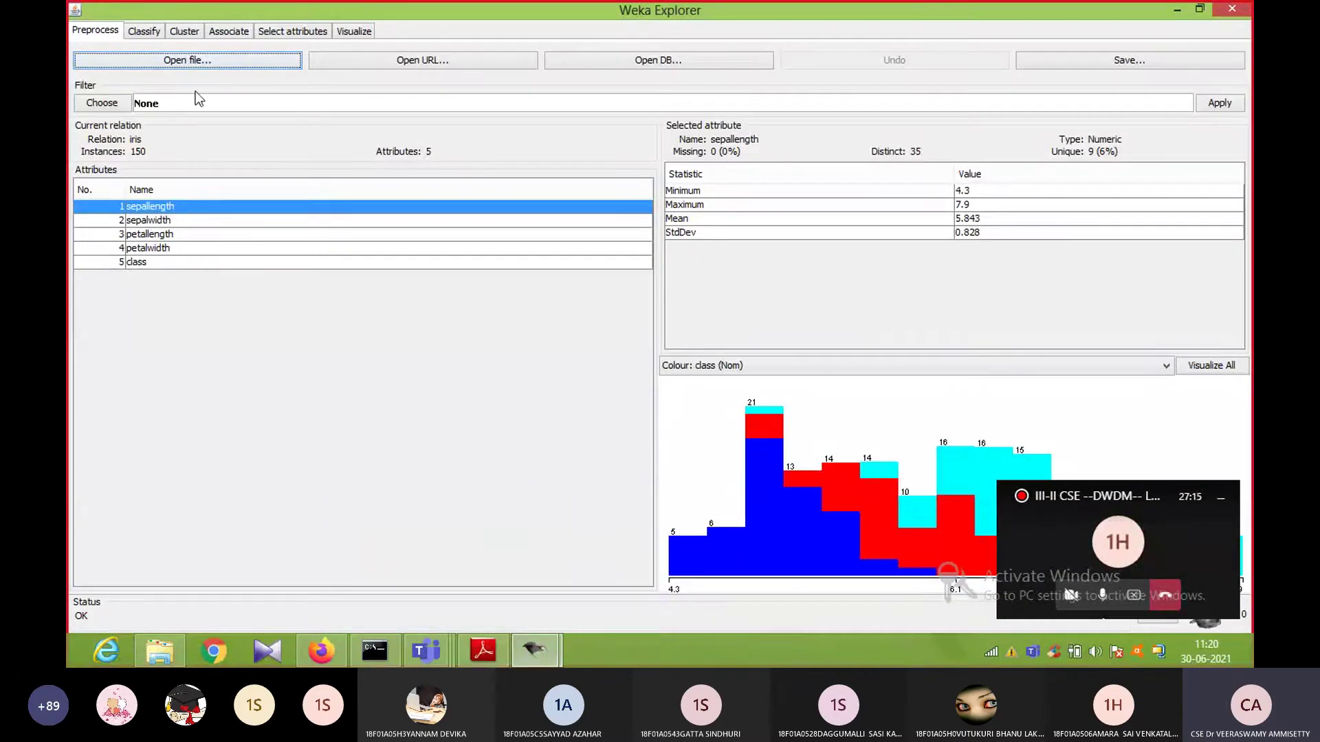
pyautogui.click(197, 64)
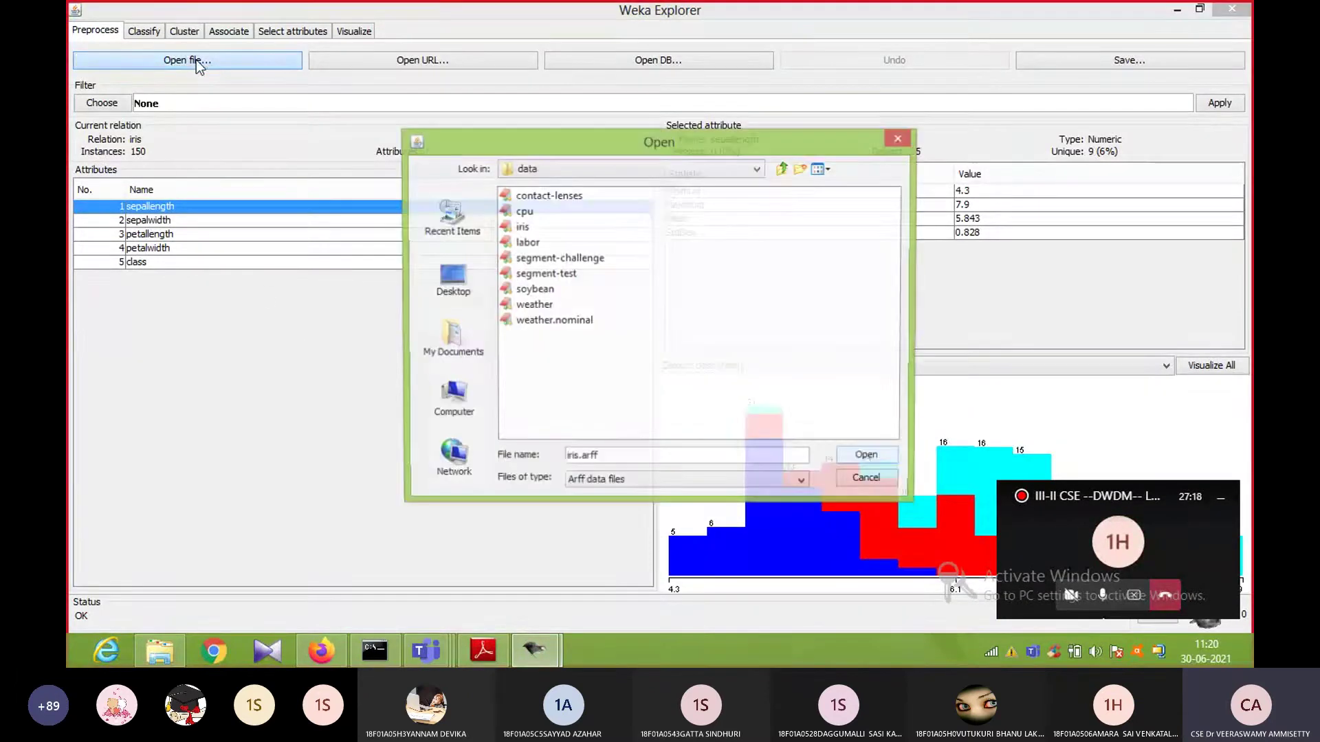
pyautogui.click(466, 291)
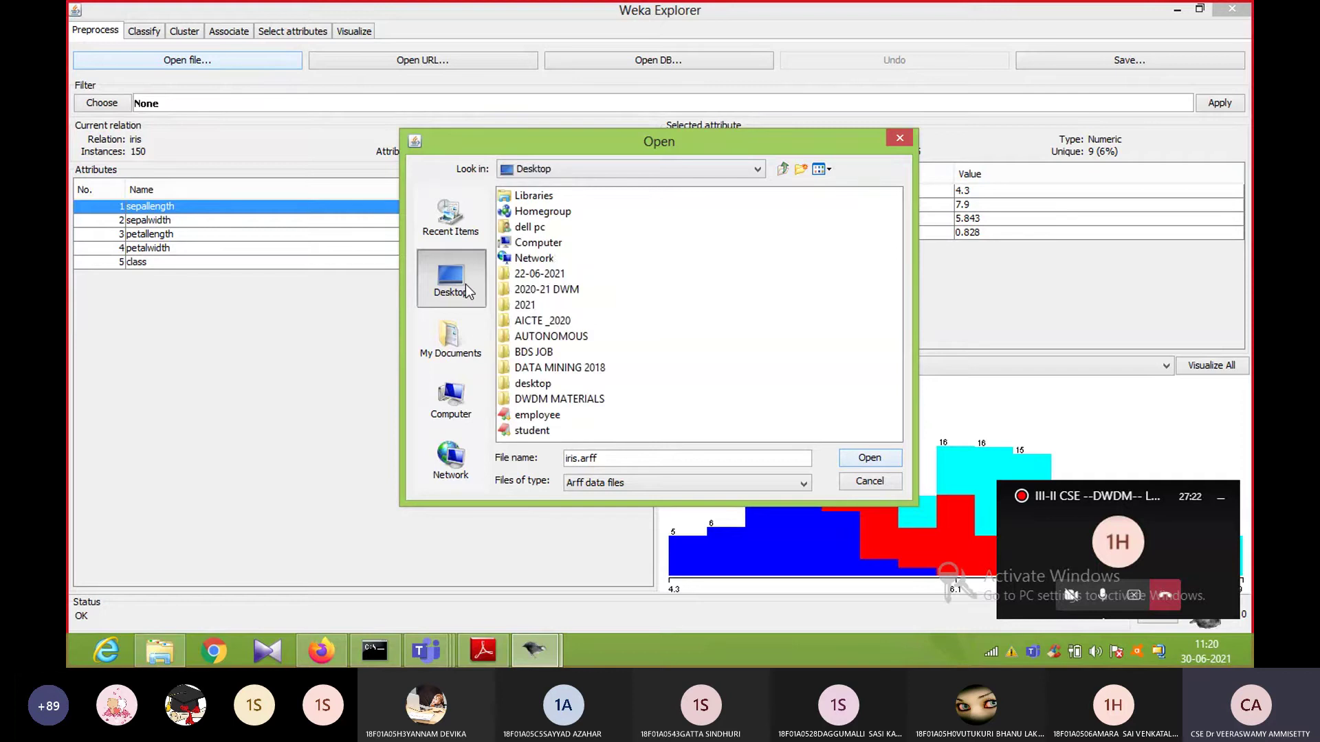
pyautogui.click(539, 414)
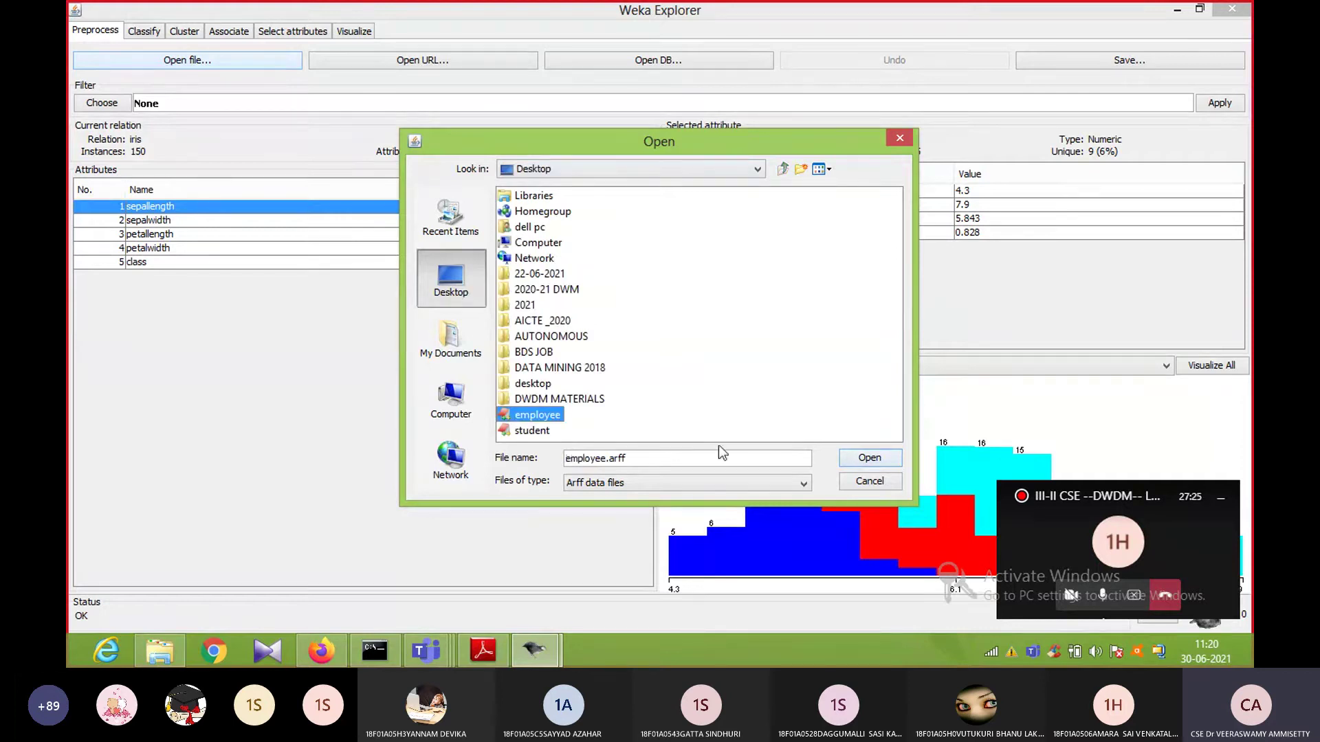
pyautogui.click(866, 463)
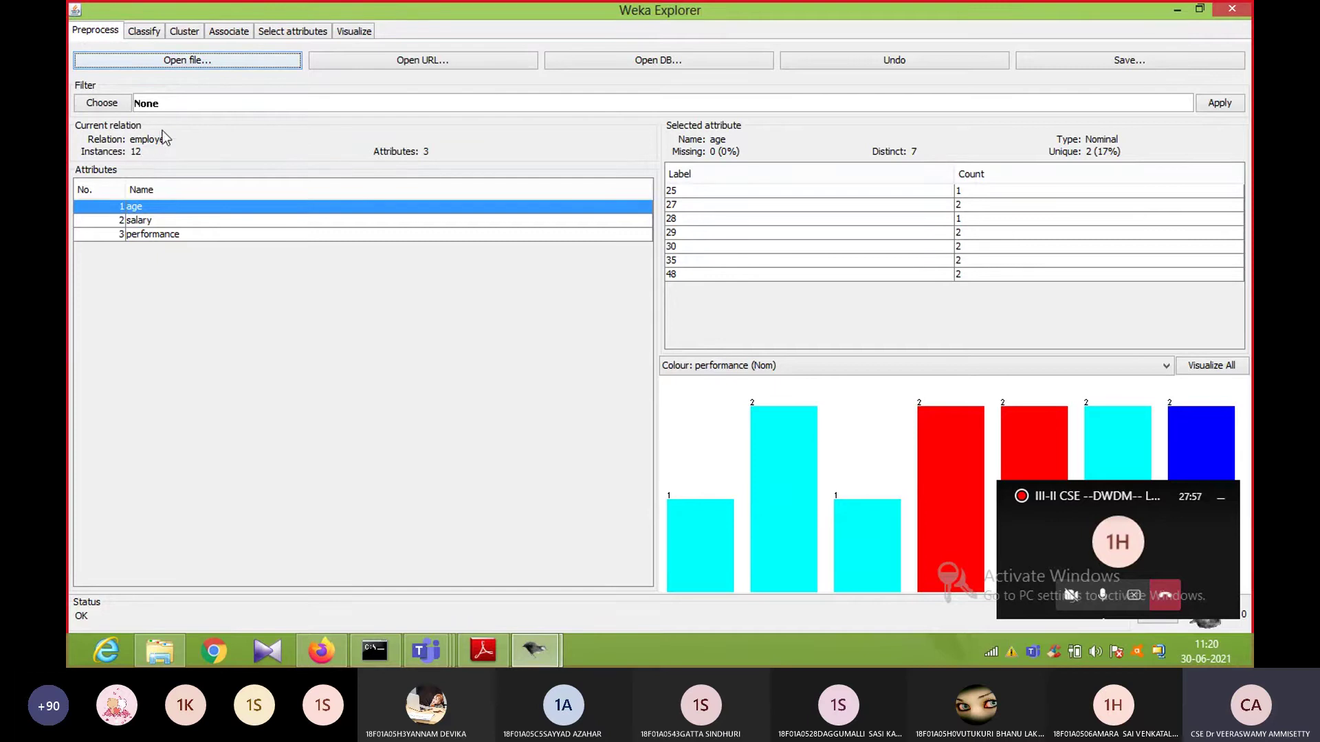
# - Choose the Id3 tree classifier and run it on the performance class with 10-fold cross-validation
pyautogui.click(146, 33)
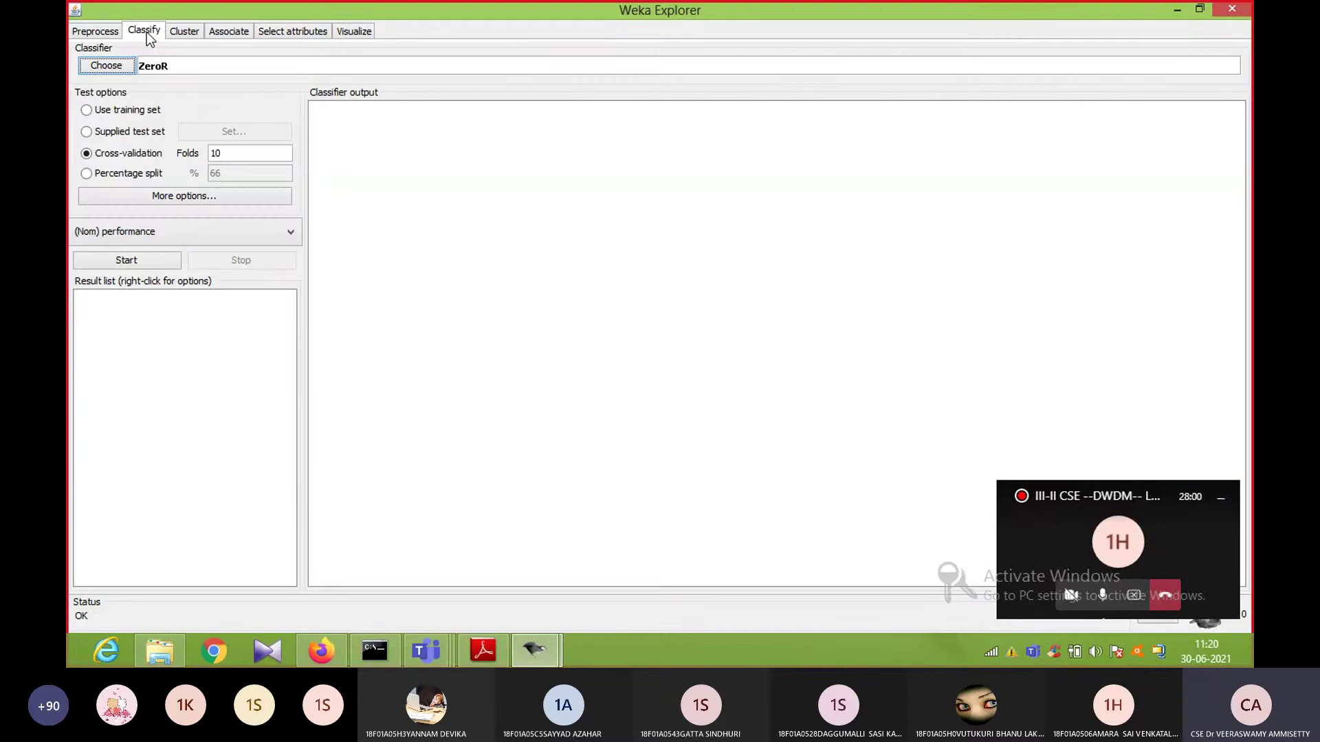
pyautogui.click(114, 70)
pyautogui.click(105, 178)
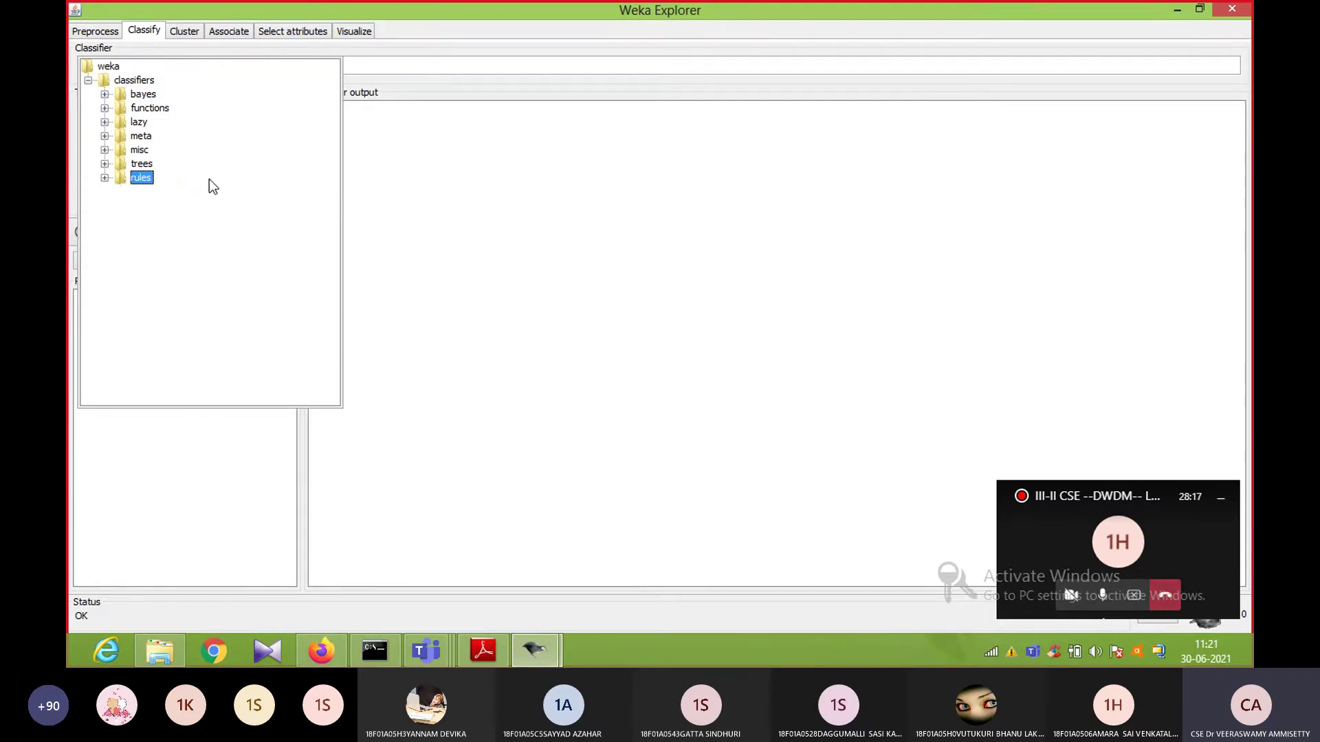
pyautogui.click(104, 164)
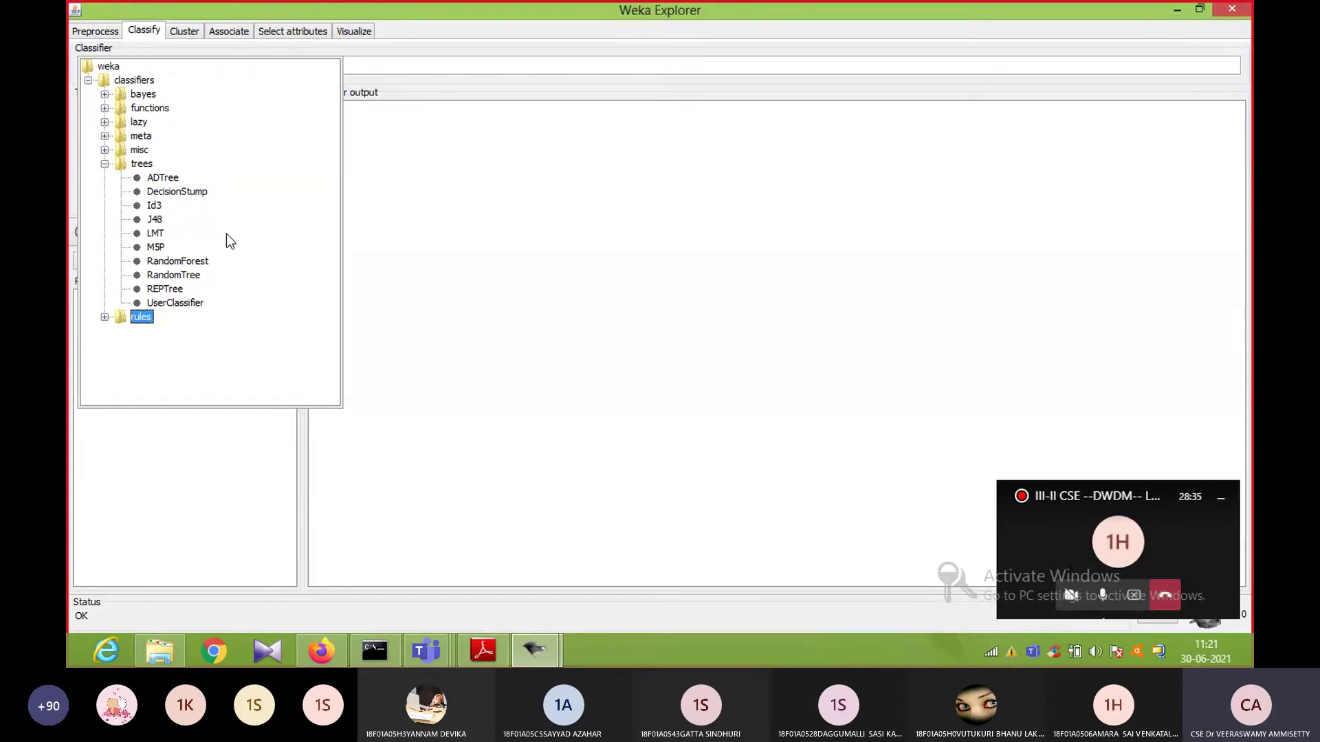
pyautogui.click(157, 206)
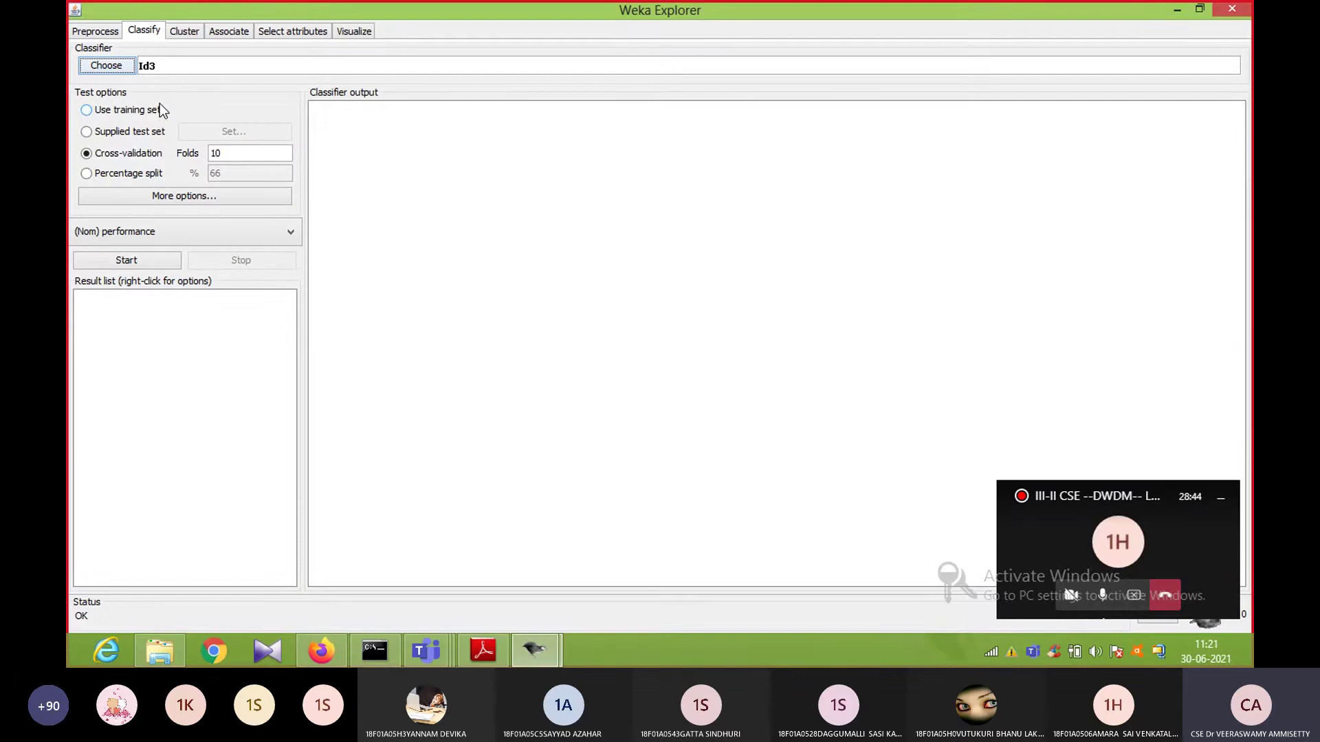
pyautogui.click(87, 155)
pyautogui.click(139, 261)
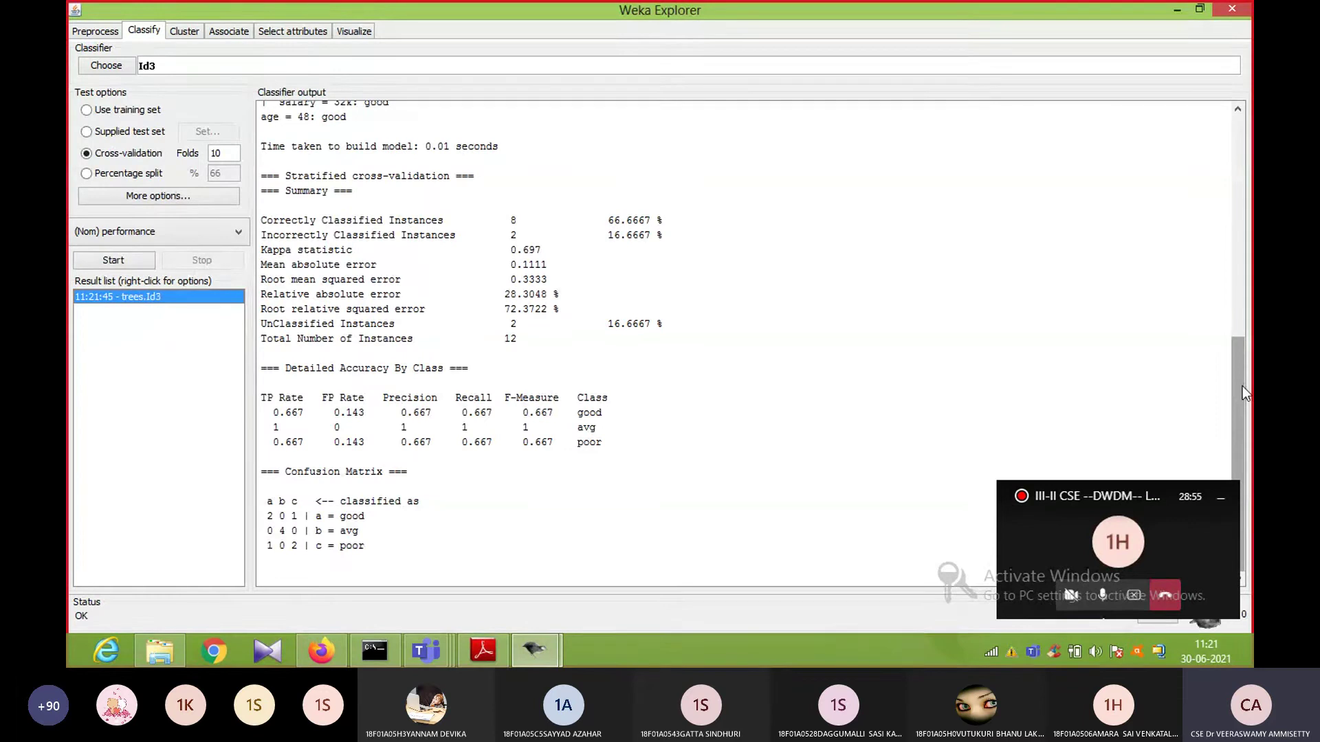
# - Examine the Id3 classifier output from the run information and age/salary tree through the cross-validation summary to the confusion matrix
pyautogui.moveTo(1242, 389); pyautogui.dragTo(1243, 145)
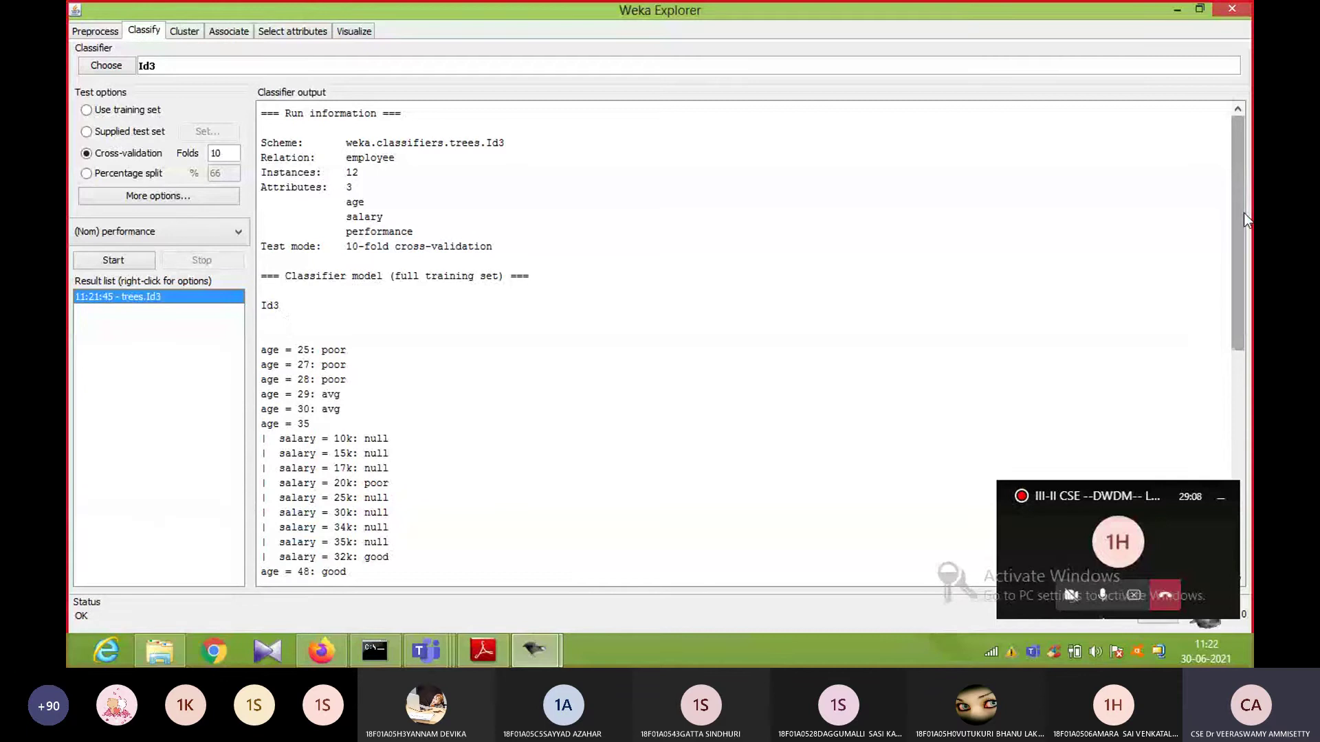
pyautogui.moveTo(1243, 212); pyautogui.dragTo(1243, 368)
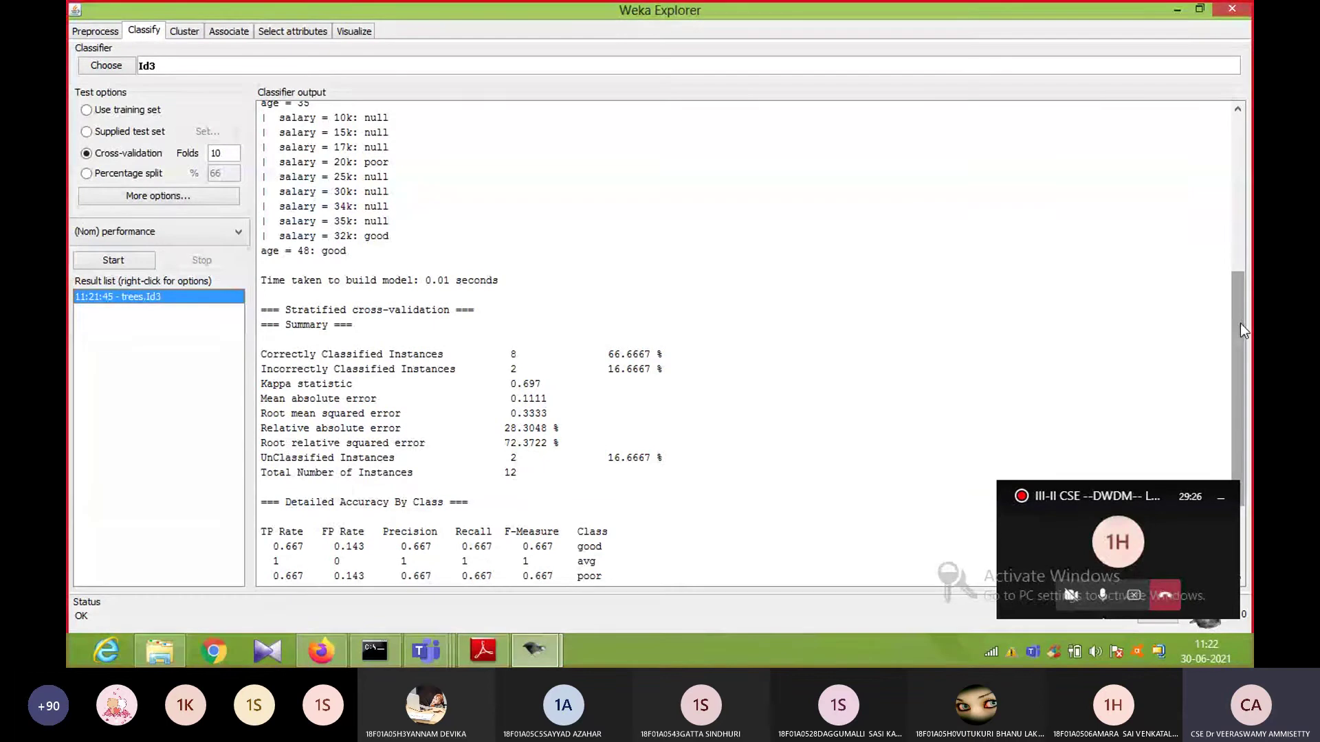
pyautogui.tripleClick(1228, 368)
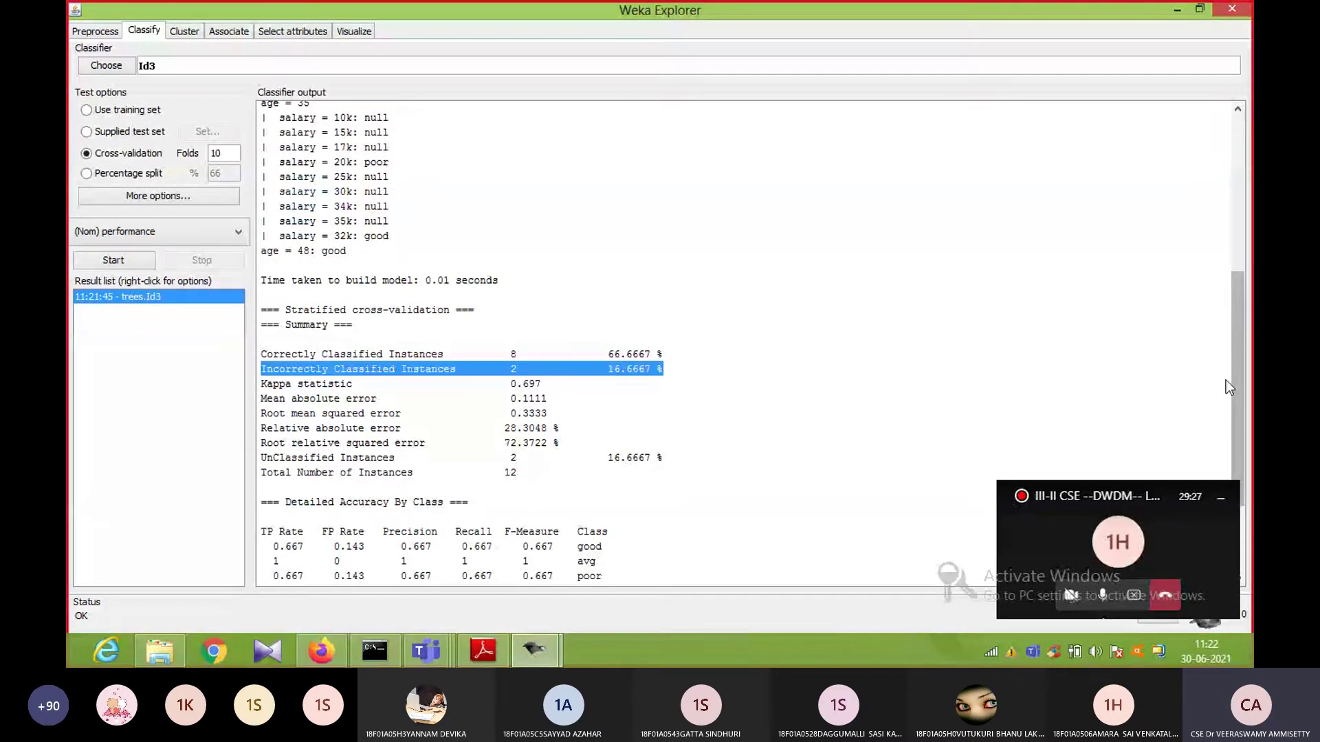
pyautogui.moveTo(1230, 387); pyautogui.dragTo(1227, 443)
pyautogui.click(1149, 322)
pyautogui.moveTo(1239, 322); pyautogui.dragTo(1251, 414)
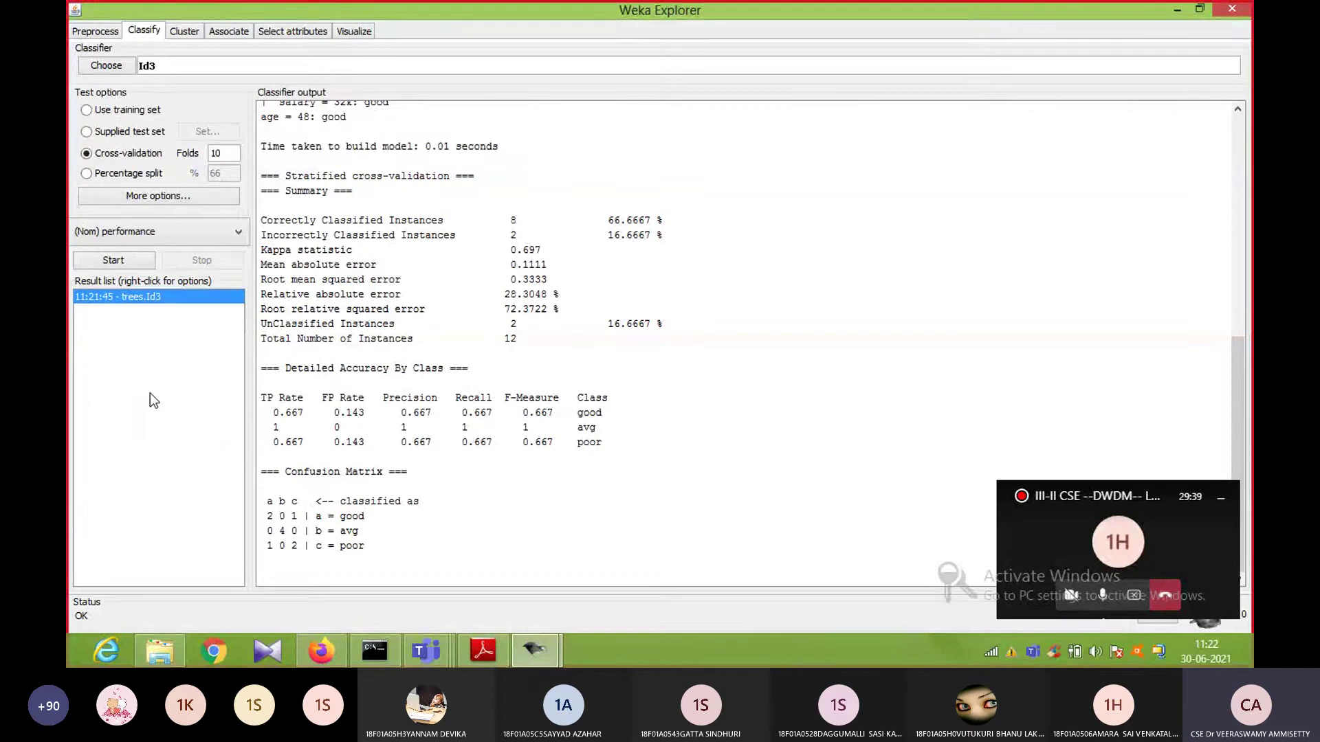
# - Visualize the classifier errors of the Id3 result, enlarge the plot window to inspect the points, and close it
pyautogui.rightClick(139, 296)
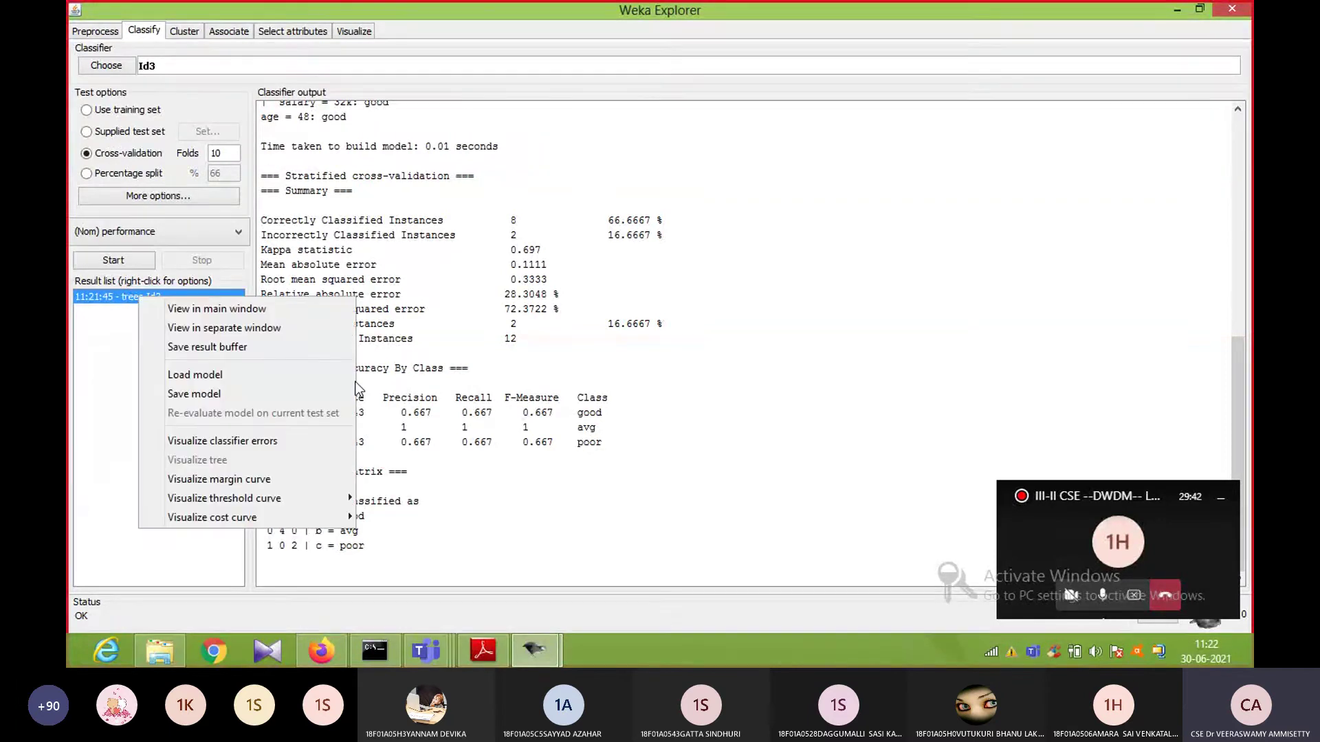
pyautogui.click(216, 443)
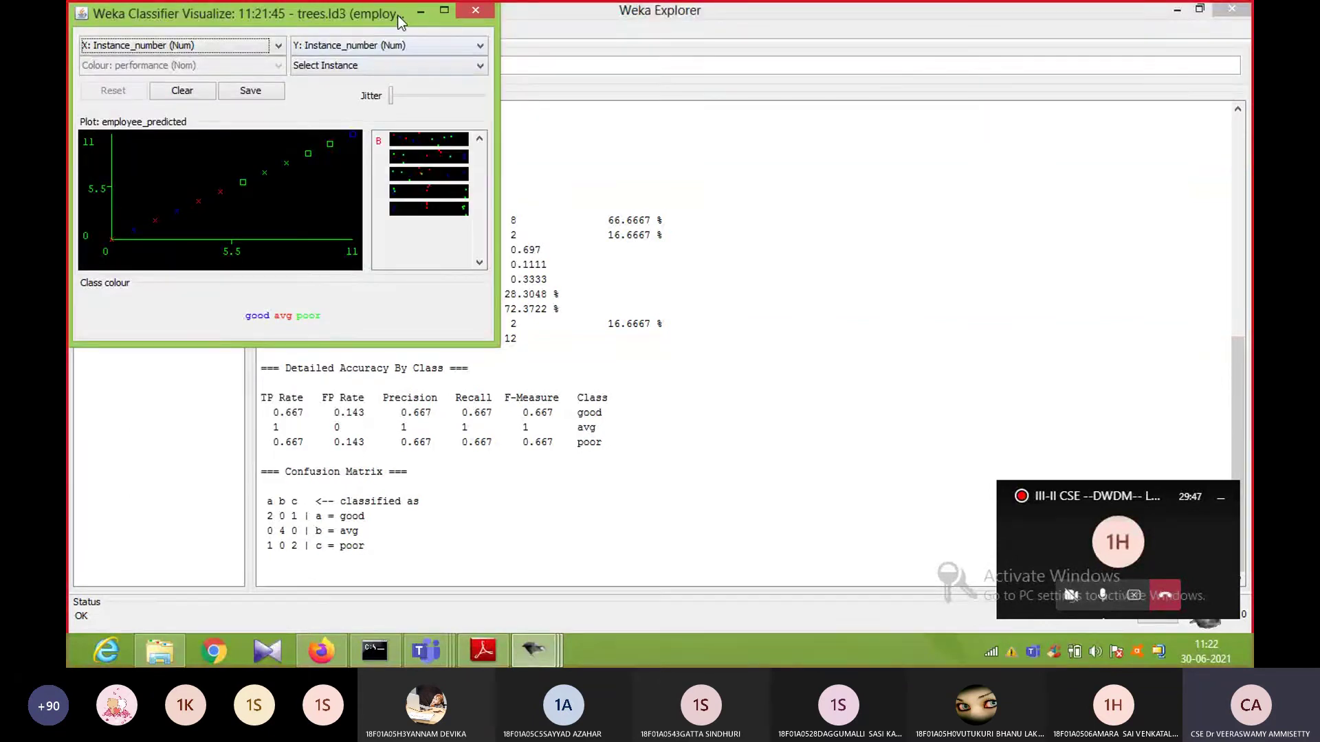
pyautogui.moveTo(392, 21); pyautogui.dragTo(728, 154)
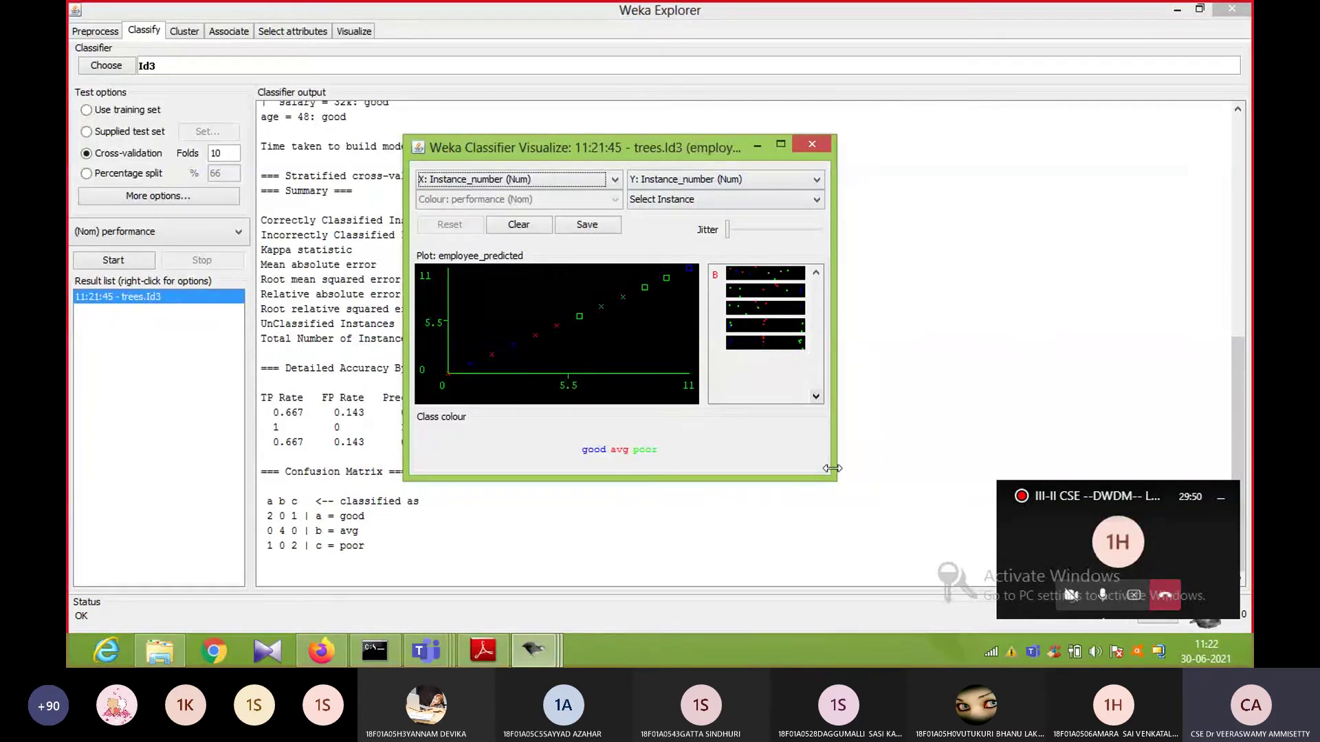
pyautogui.moveTo(836, 309); pyautogui.dragTo(1052, 309)
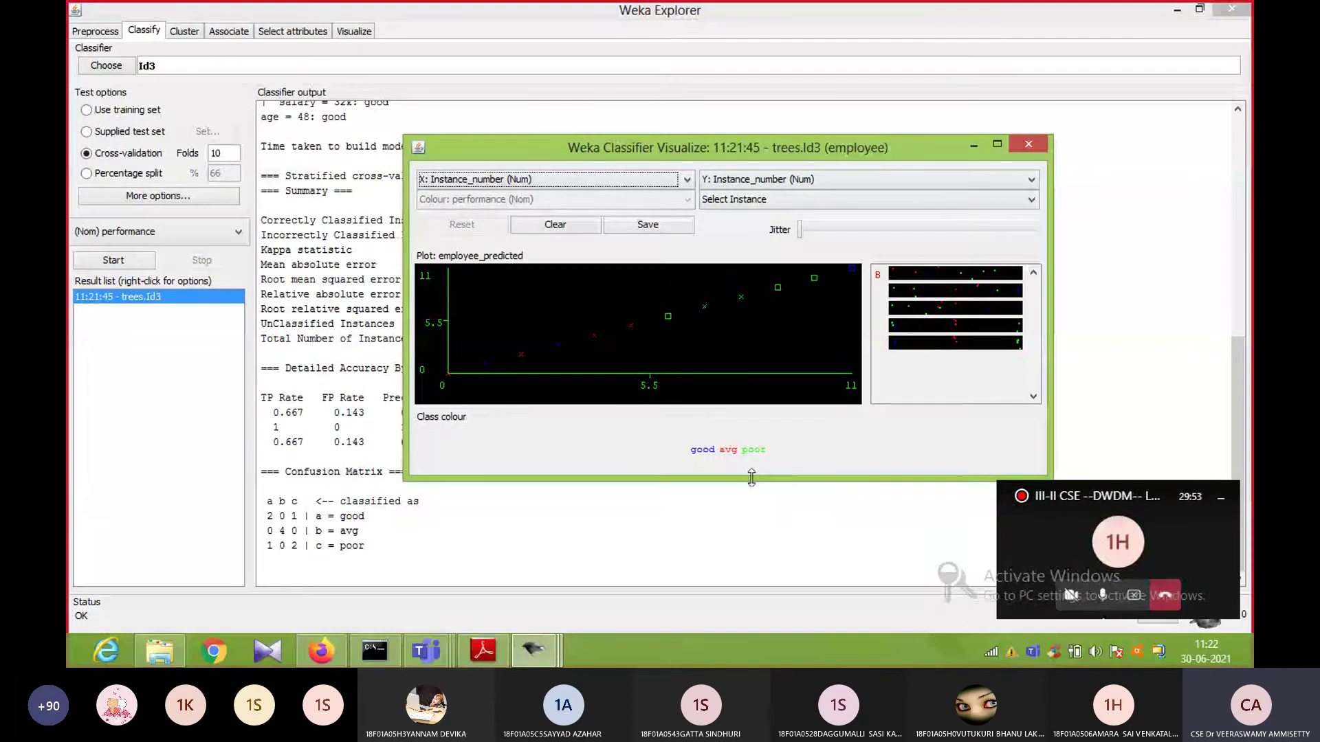
pyautogui.moveTo(739, 480); pyautogui.dragTo(739, 627)
pyautogui.doubleClick(743, 629)
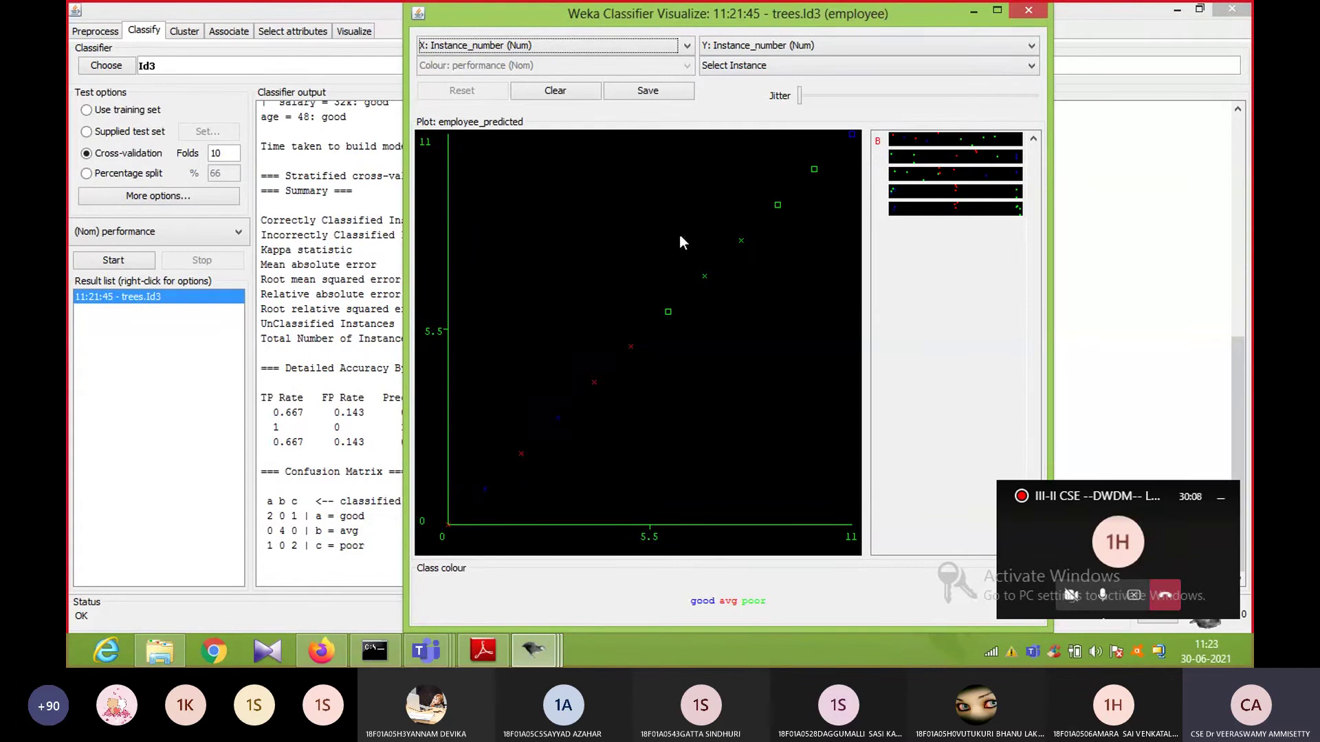
pyautogui.hotkey('alt', 'F4')
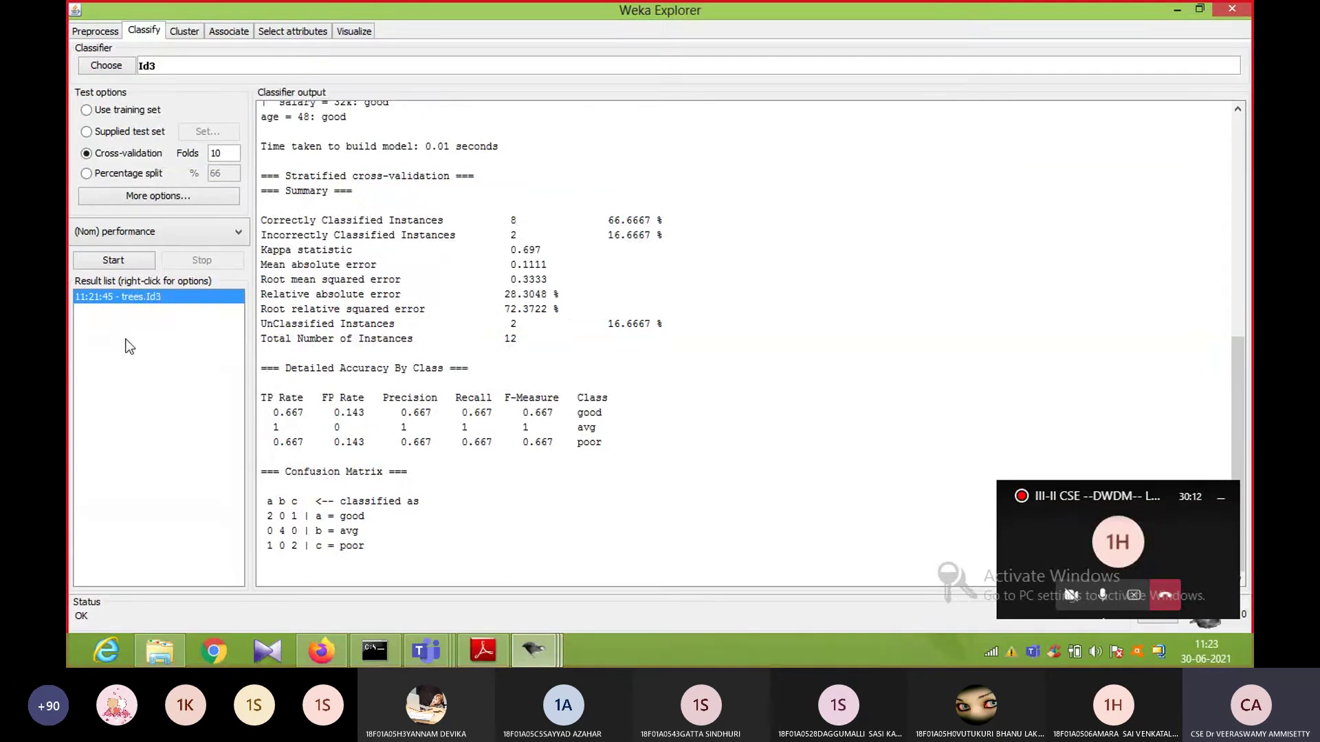
# - Review the loaded employee attributes, reselect Id3 from the tree classifiers, and rerun the 10-fold cross-validation on performance
pyautogui.click(100, 34)
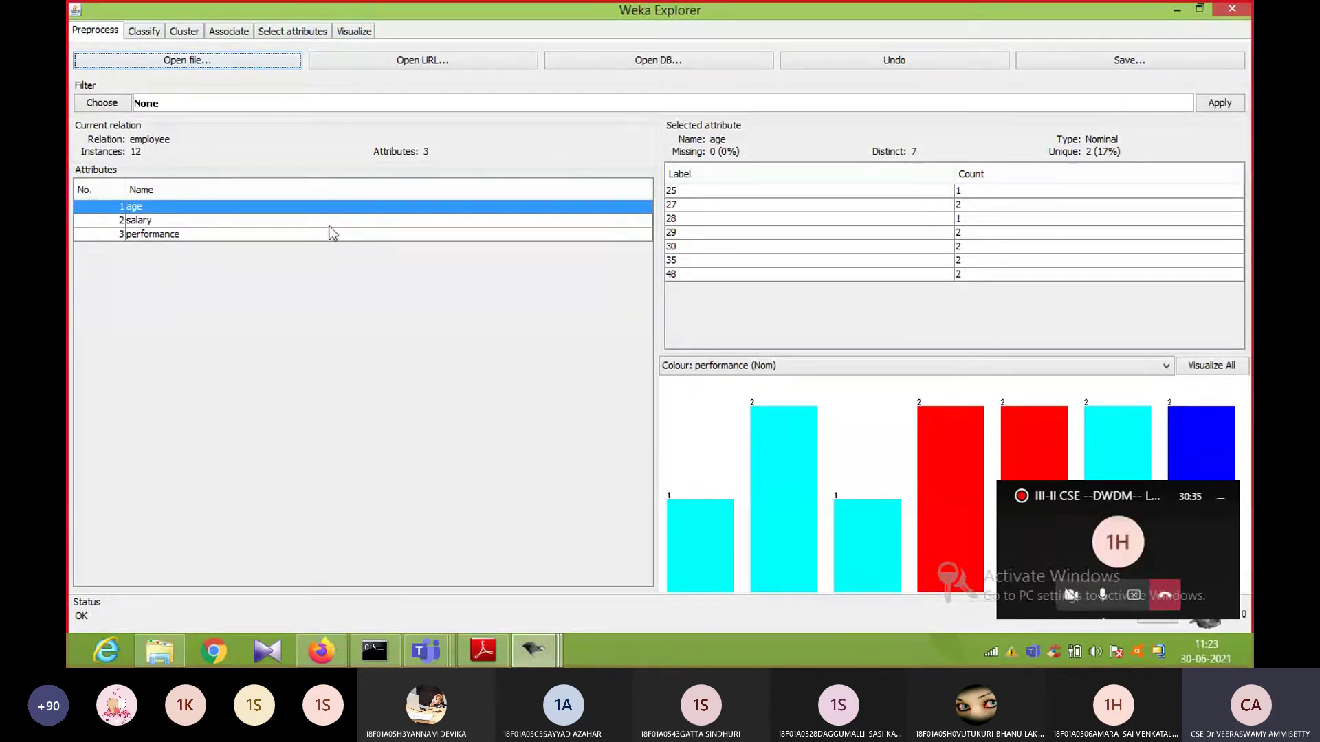
pyautogui.click(144, 36)
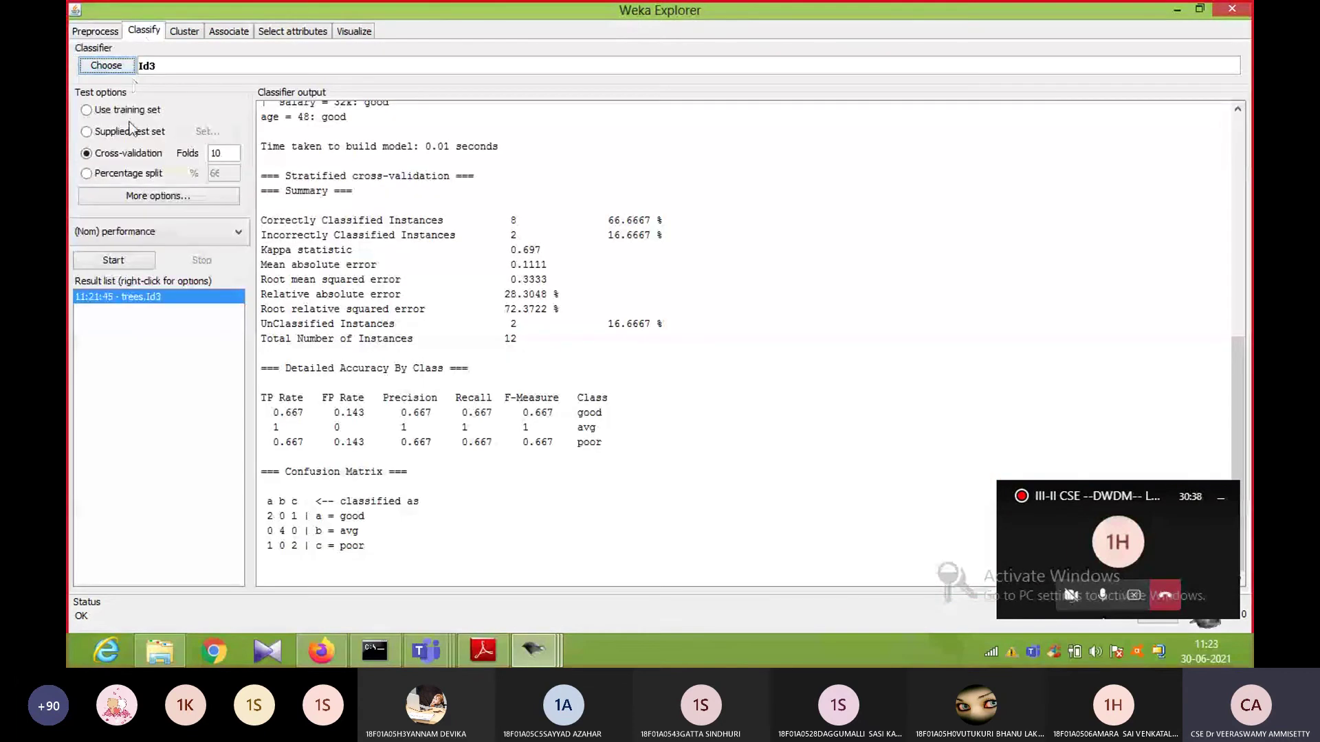
pyautogui.click(107, 68)
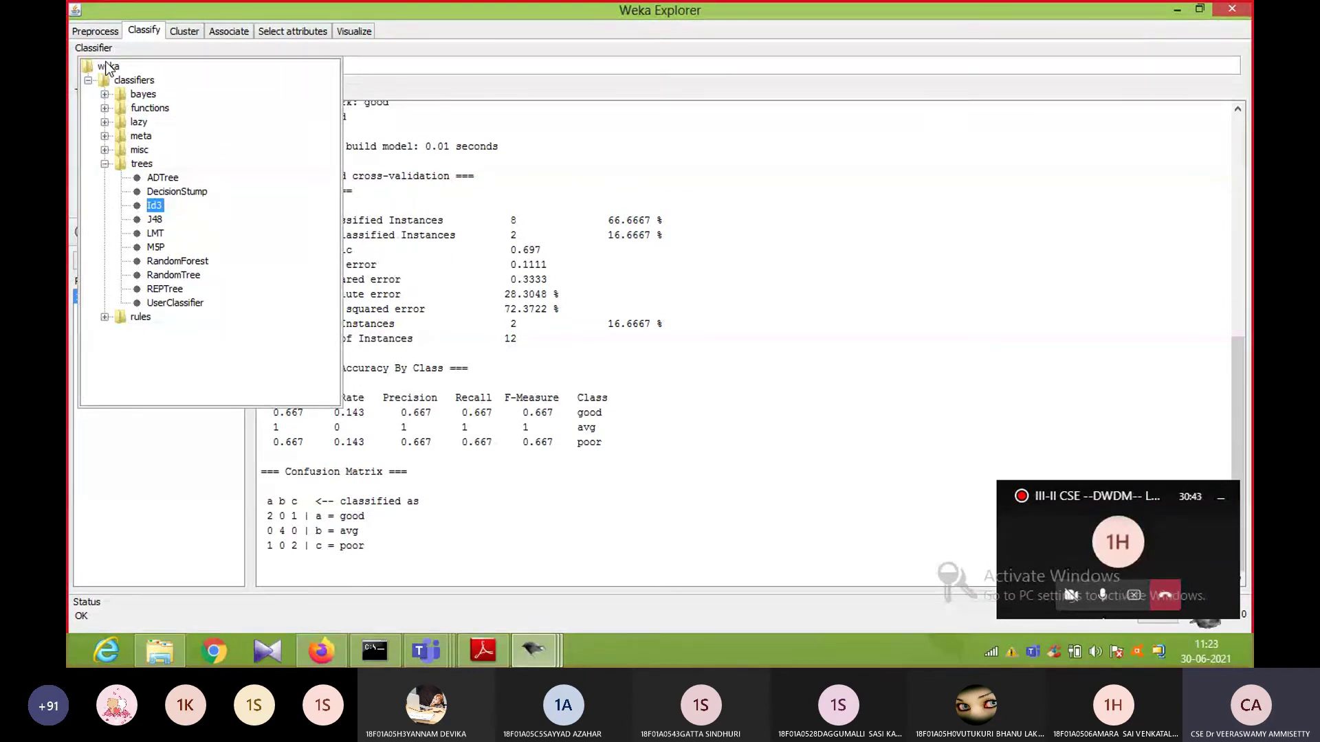
pyautogui.click(105, 164)
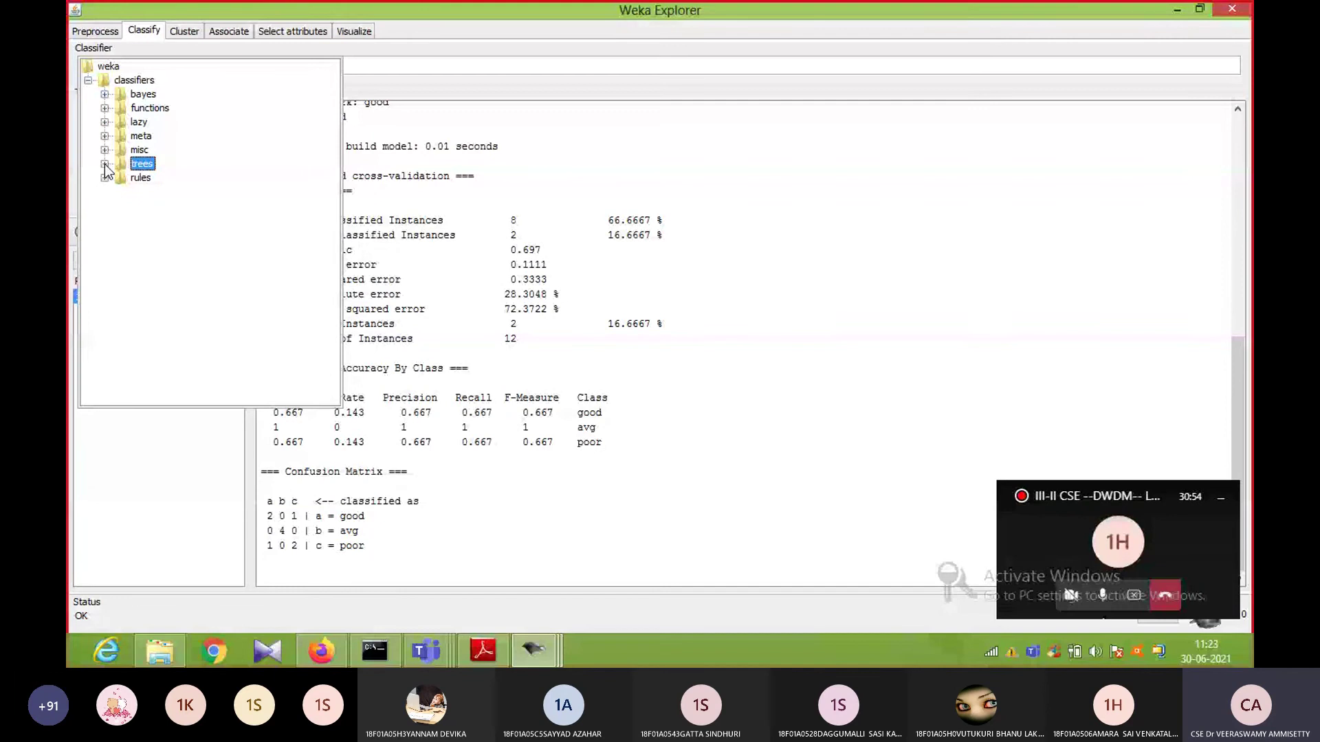
pyautogui.click(105, 165)
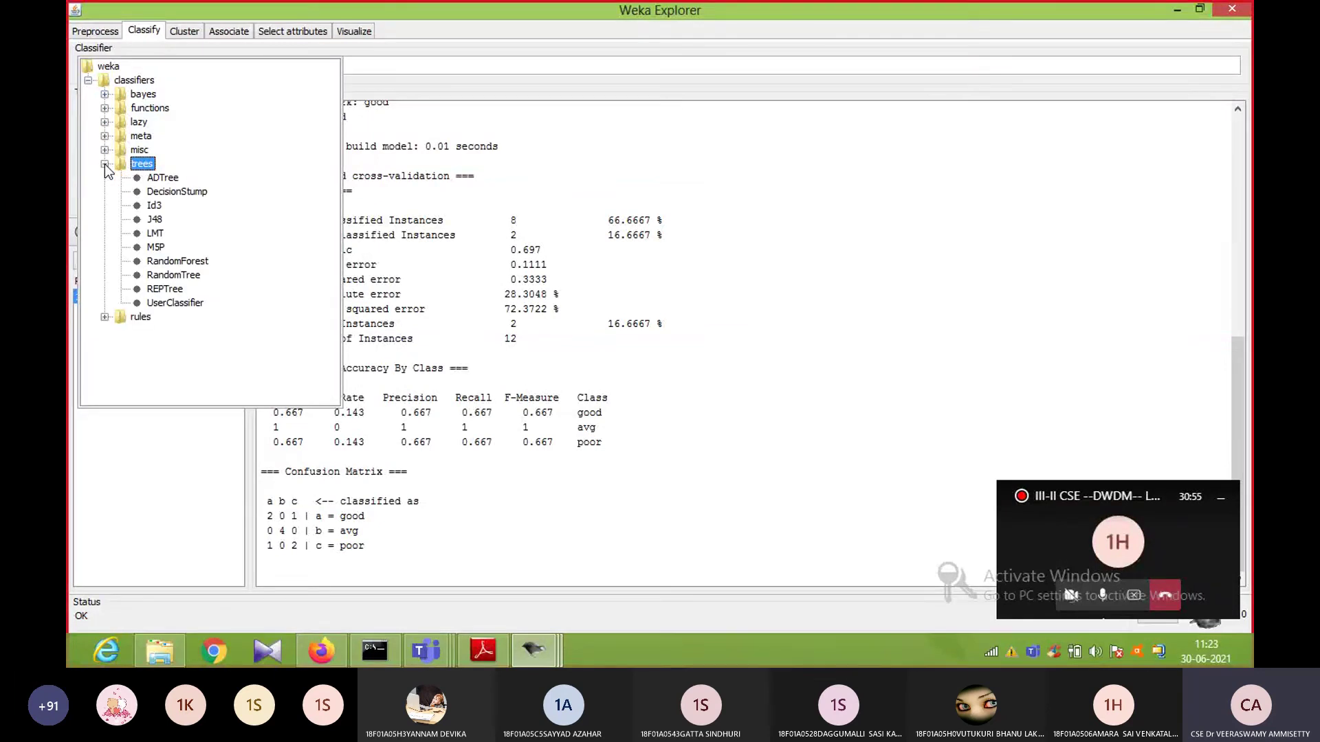
pyautogui.click(154, 206)
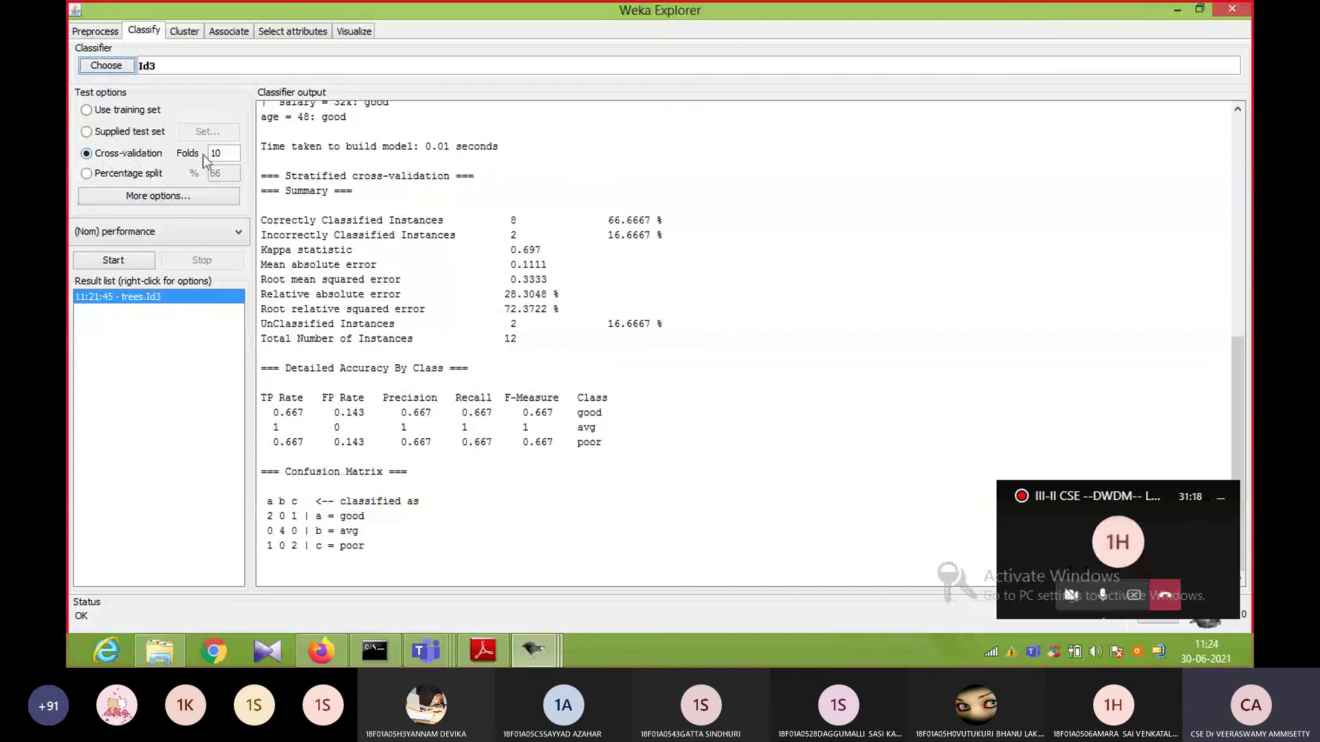
pyautogui.click(112, 261)
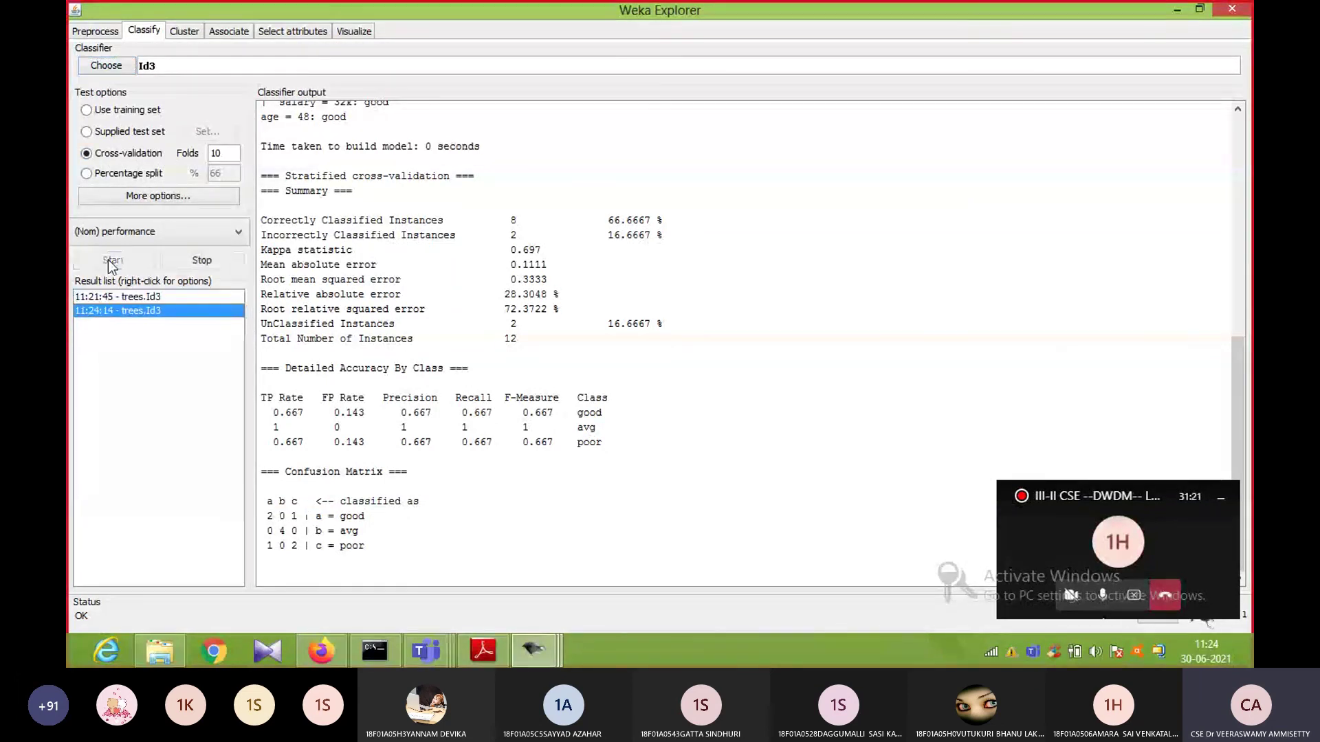